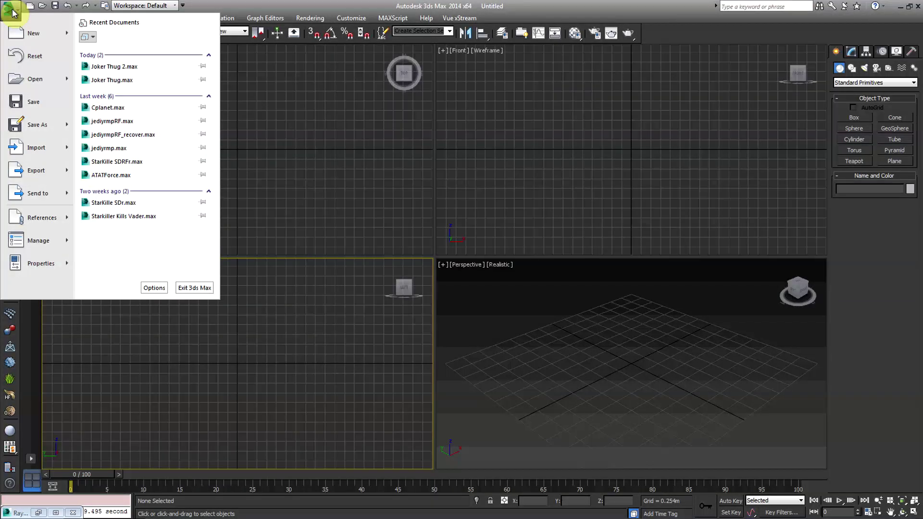
Dismiss the recent-documents Application menu to reveal the empty four-viewport scene
{"action": "left_click", "coordinate": [12, 13]}
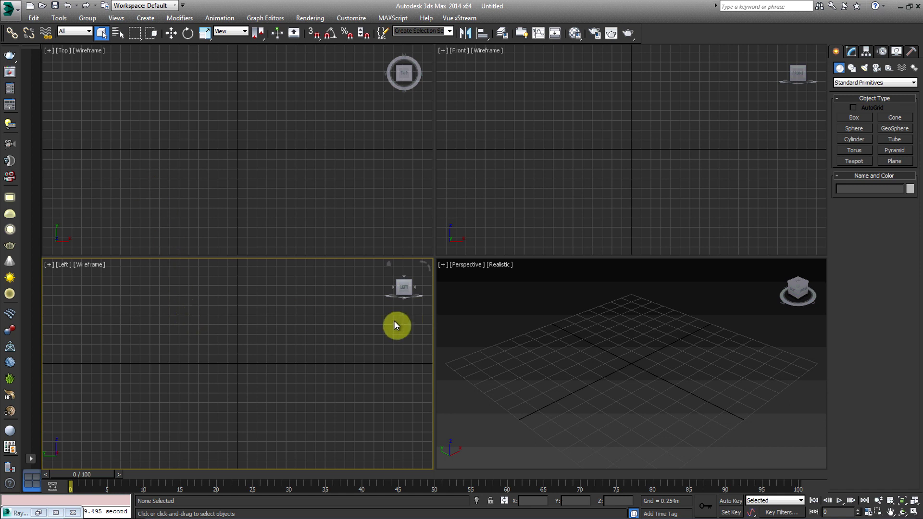
Draw a 2.56m long, 1.219m high box wall in the Top view and shift it right
{"action": "left_click", "coordinate": [850, 119]}
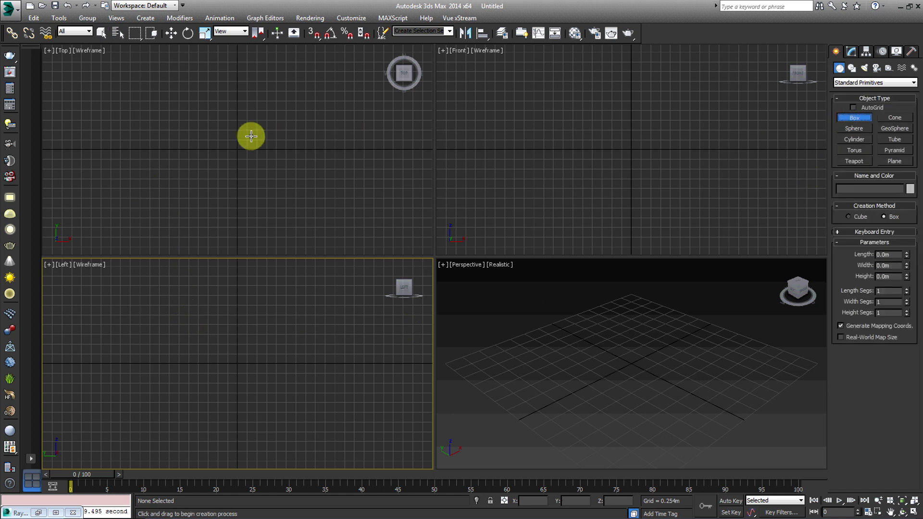
{"action": "left_click_drag", "start_coordinate": [219, 102], "coordinate": [221, 98]}
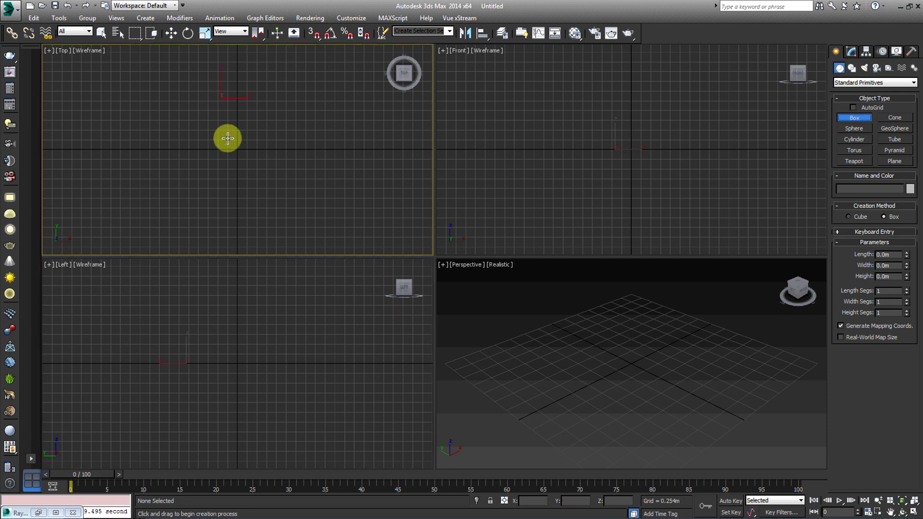
{"action": "left_click_drag", "start_coordinate": [228, 140], "coordinate": [224, 196]}
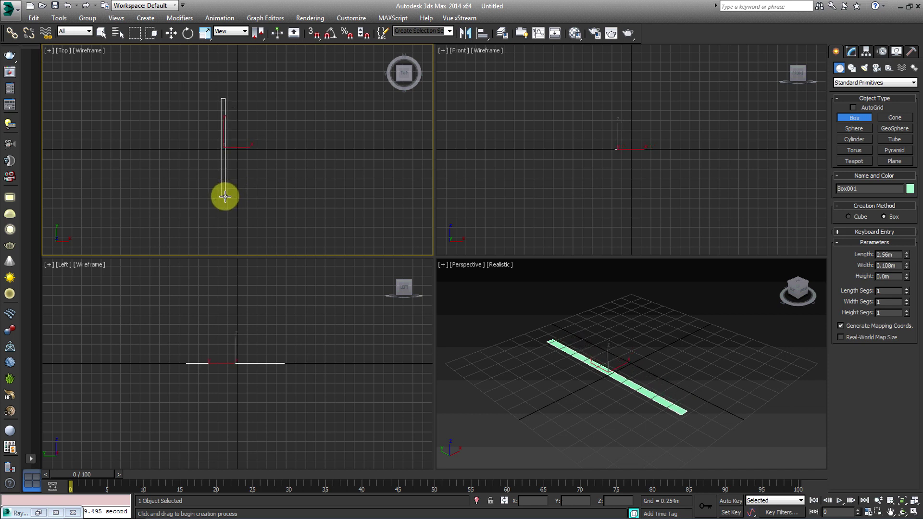
{"action": "left_click", "coordinate": [220, 148]}
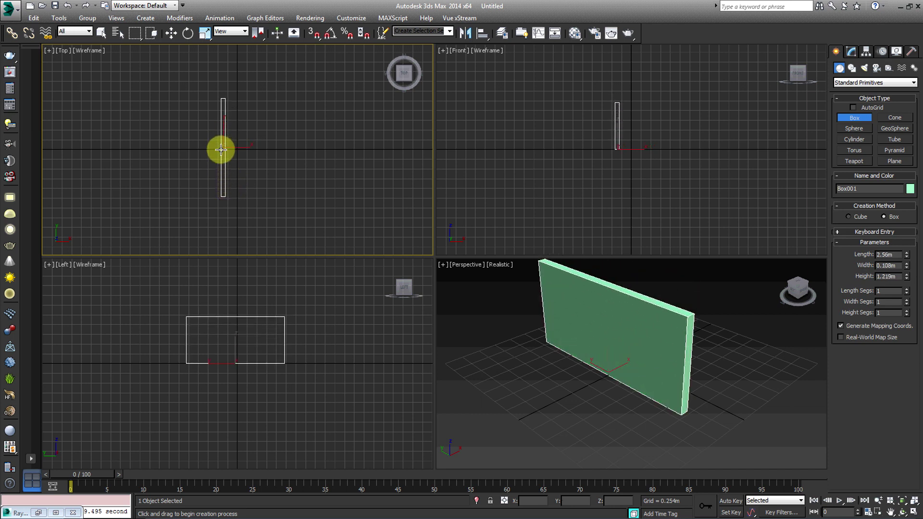
{"action": "left_click", "coordinate": [172, 35]}
{"action": "left_click_drag", "start_coordinate": [238, 147], "coordinate": [253, 144]}
{"action": "scroll", "coordinate": [590, 363], "scroll_direction": "up", "scroll_amount": 5}
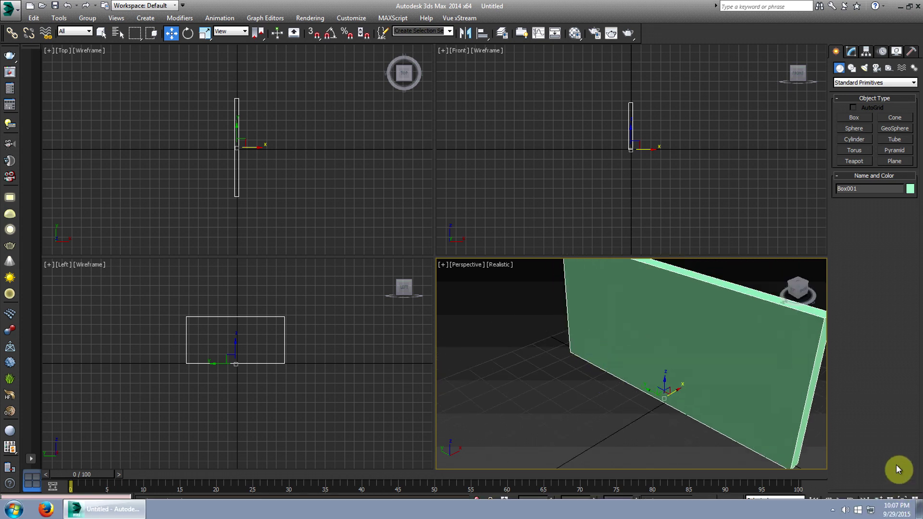
Maximize the Perspective view and reduce the box's Width to 0.049m
{"action": "key", "text": "alt+w"}
{"action": "middle_click_drag", "start_coordinate": [714, 407], "coordinate": [570, 367], "text": "alt"}
{"action": "scroll", "coordinate": [571, 368], "scroll_direction": "down", "scroll_amount": 4}
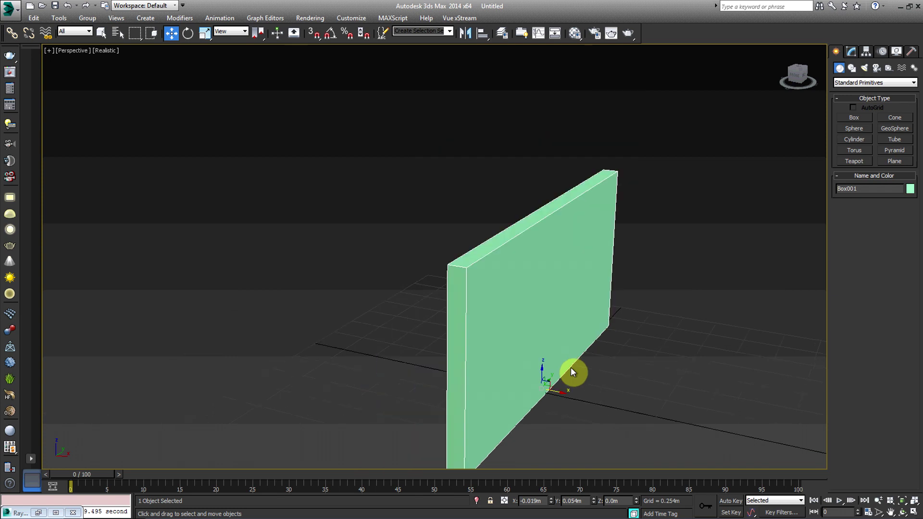
{"action": "middle_click_drag", "start_coordinate": [591, 336], "coordinate": [571, 329], "text": "alt"}
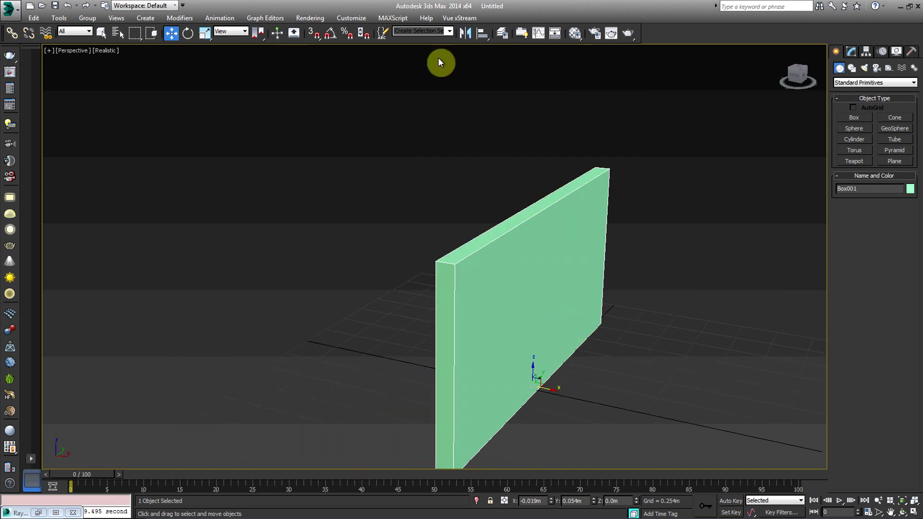
{"action": "left_click", "coordinate": [851, 51]}
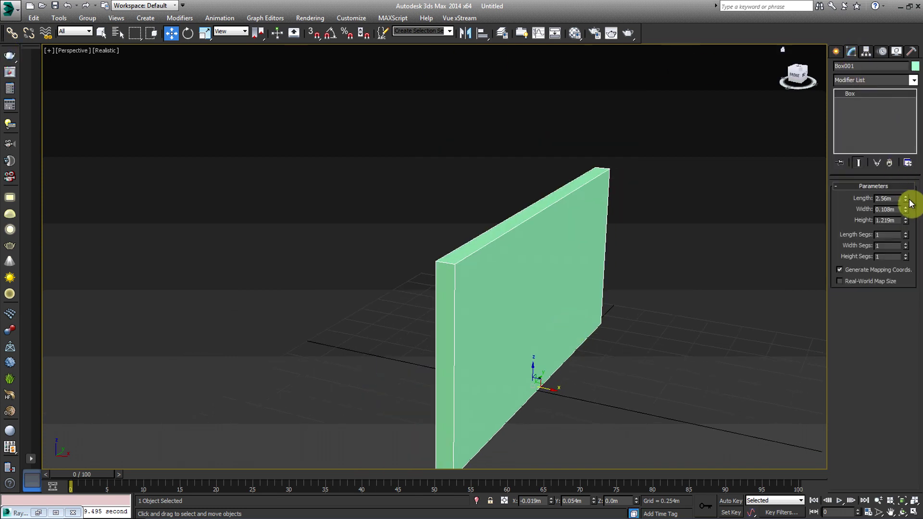
{"action": "left_click_drag", "start_coordinate": [907, 199], "coordinate": [914, 237]}
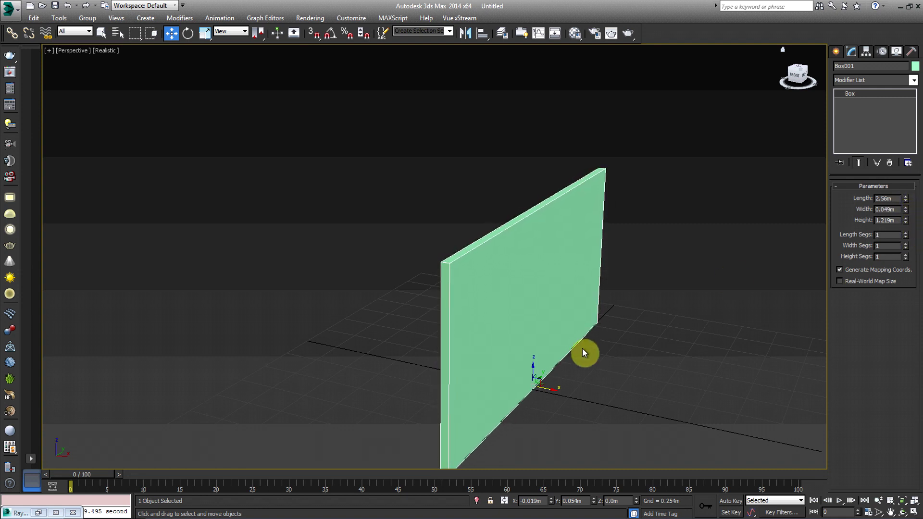
{"action": "middle_click_drag", "start_coordinate": [583, 352], "coordinate": [607, 319], "text": "alt"}
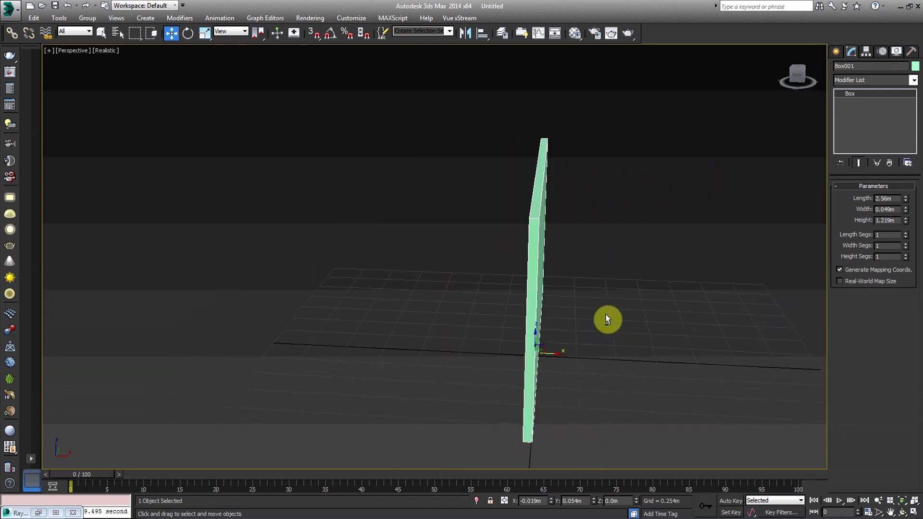
Create a RayFire object from the RayFire category and restore its floater window
{"action": "left_click", "coordinate": [835, 50]}
{"action": "left_click", "coordinate": [863, 83]}
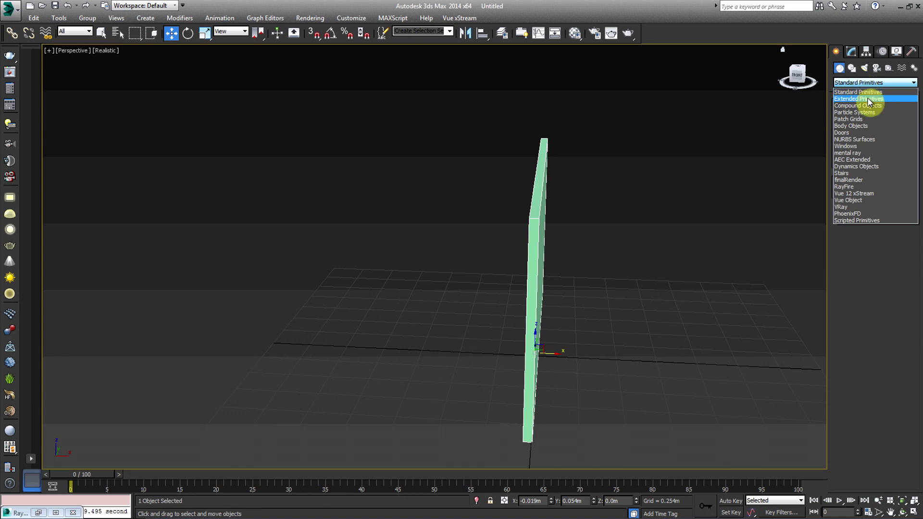
{"action": "left_click", "coordinate": [849, 187]}
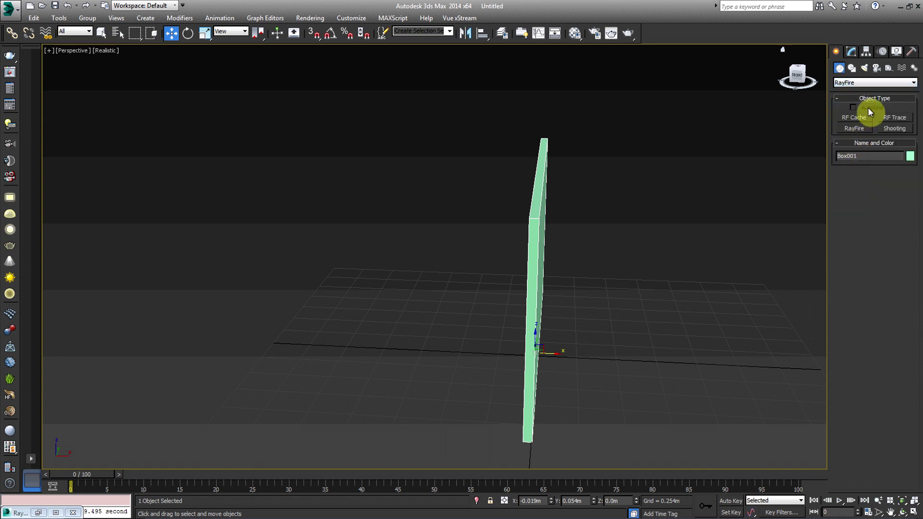
{"action": "left_click", "coordinate": [849, 129]}
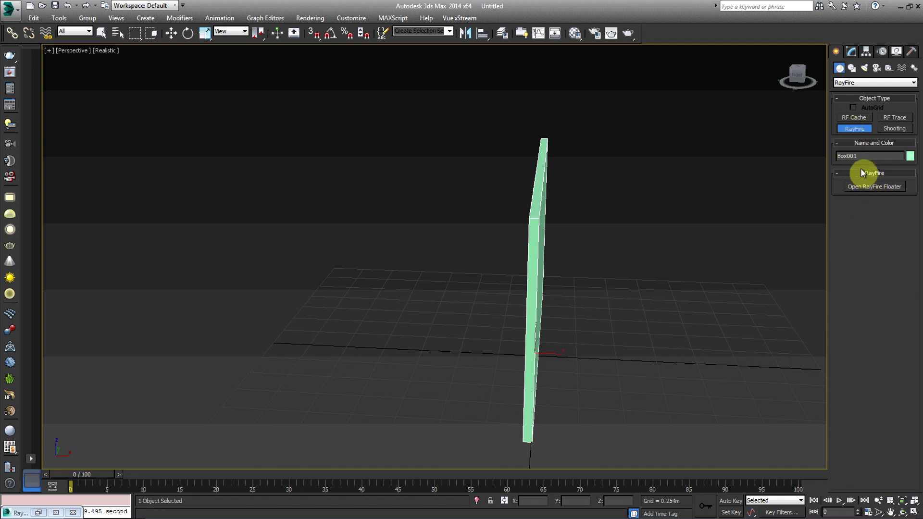
{"action": "left_click", "coordinate": [859, 188]}
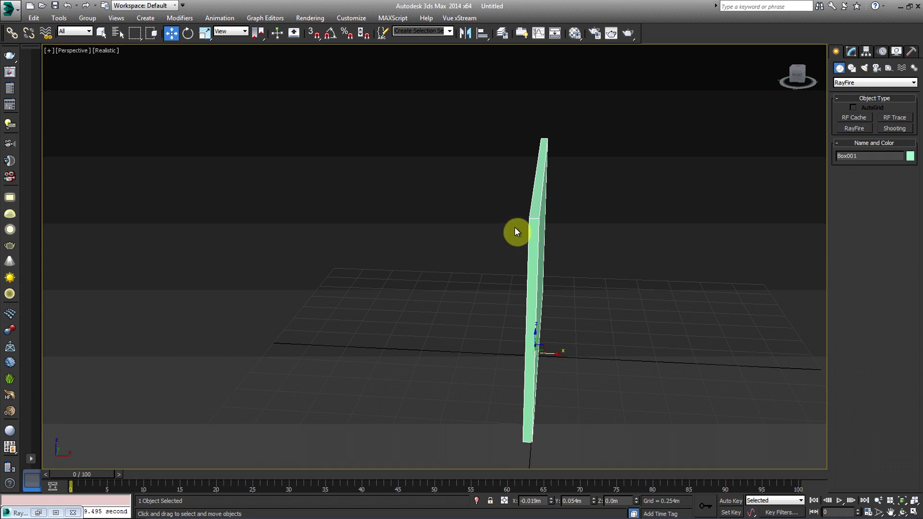
{"action": "left_click", "coordinate": [38, 512]}
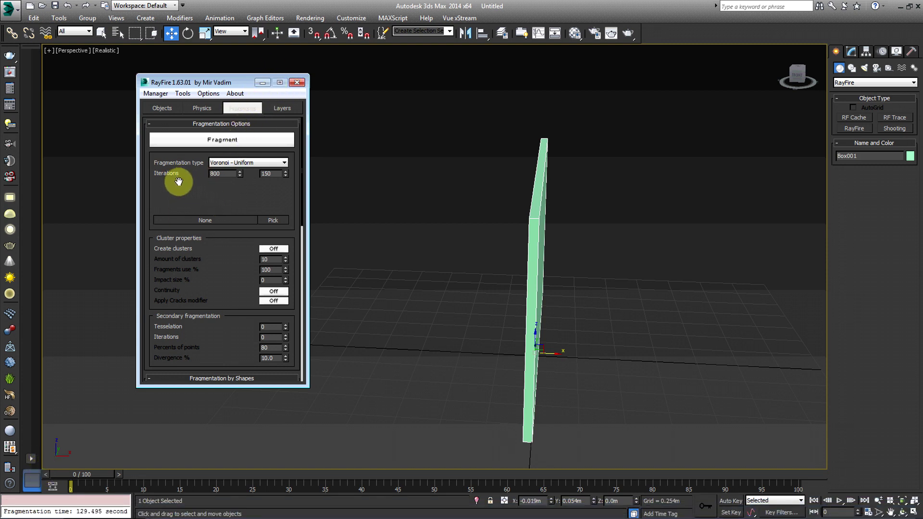
Browse the Objects, Physics, Fragments and Layers tabs, ending back on Objects
{"action": "left_click", "coordinate": [178, 106]}
{"action": "left_click", "coordinate": [200, 108]}
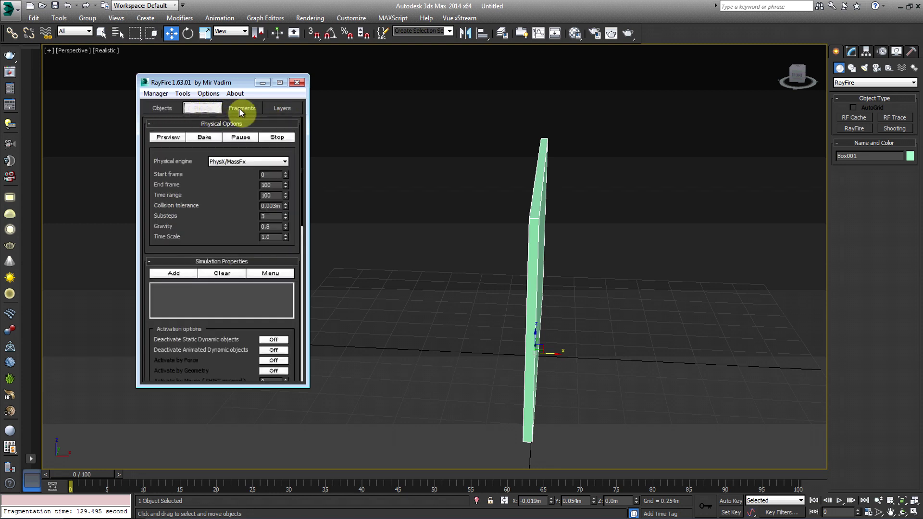
{"action": "left_click", "coordinate": [241, 109]}
{"action": "left_click", "coordinate": [286, 109]}
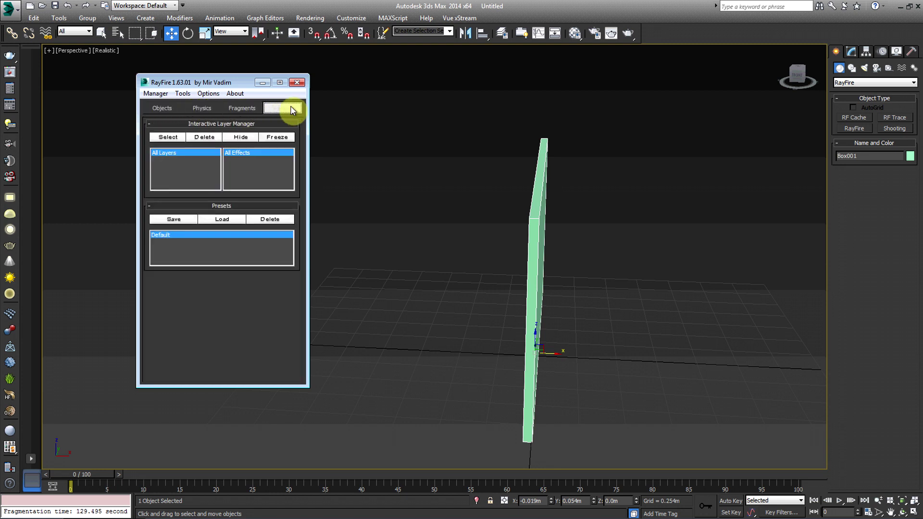
{"action": "left_click", "coordinate": [151, 110]}
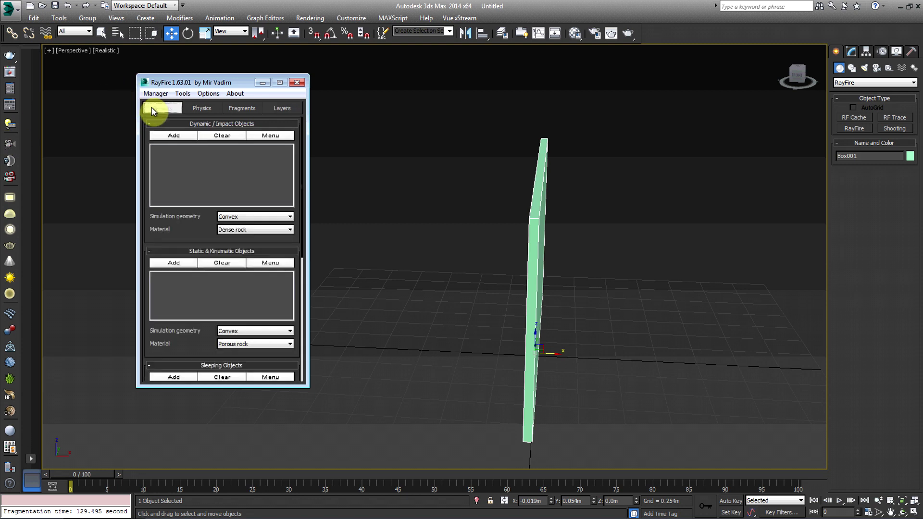
Add the wall Box001 to RayFire's Dynamic / Impact Objects list
{"action": "left_click", "coordinate": [182, 141]}
{"action": "middle_click_drag", "start_coordinate": [458, 249], "coordinate": [497, 280], "text": "alt"}
{"action": "left_click", "coordinate": [439, 305]}
{"action": "left_click", "coordinate": [509, 222]}
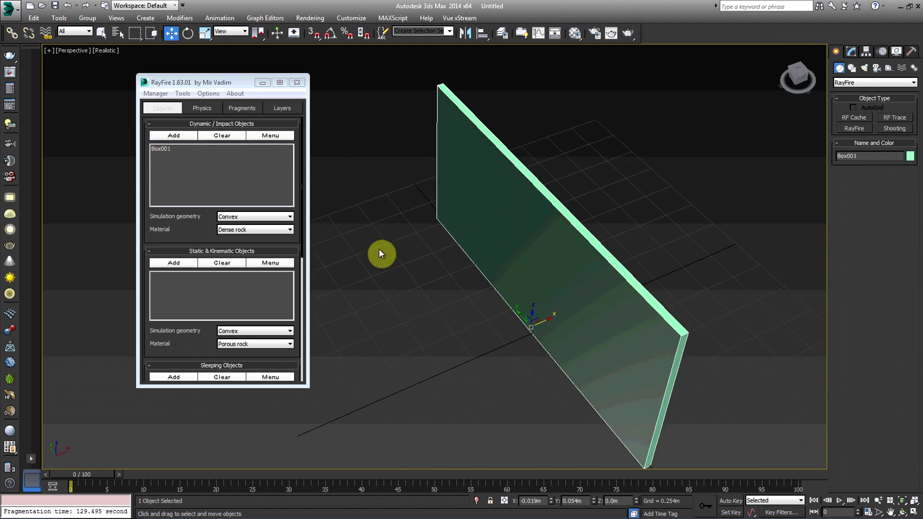
{"action": "middle_click_drag", "start_coordinate": [389, 258], "coordinate": [361, 241], "text": "alt"}
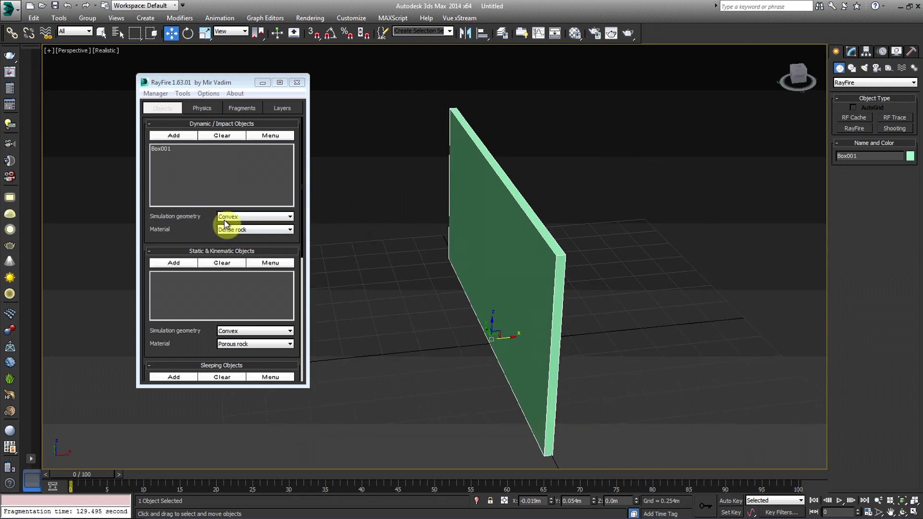
Keep Convex simulation geometry and Dense rock material for the wall
{"action": "left_click", "coordinate": [241, 217]}
{"action": "left_click", "coordinate": [243, 221]}
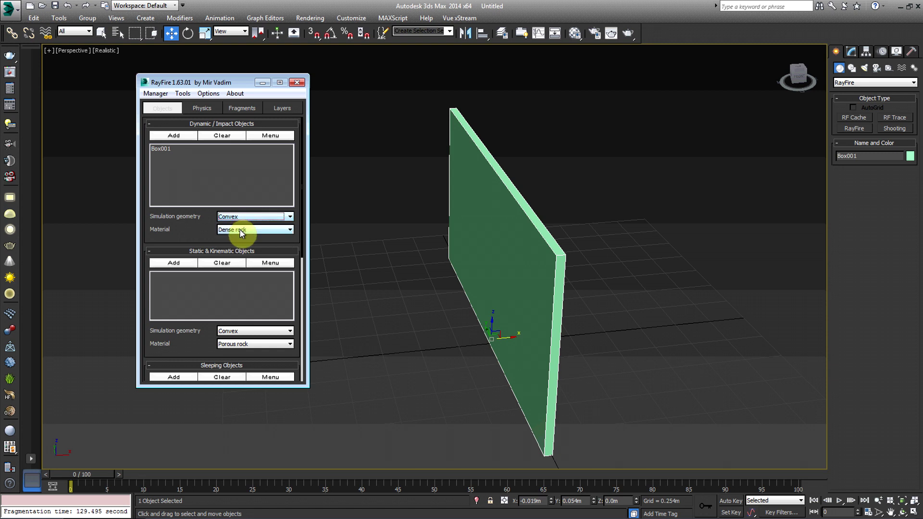
{"action": "left_click", "coordinate": [247, 218]}
{"action": "left_click", "coordinate": [248, 219]}
{"action": "left_click", "coordinate": [229, 231]}
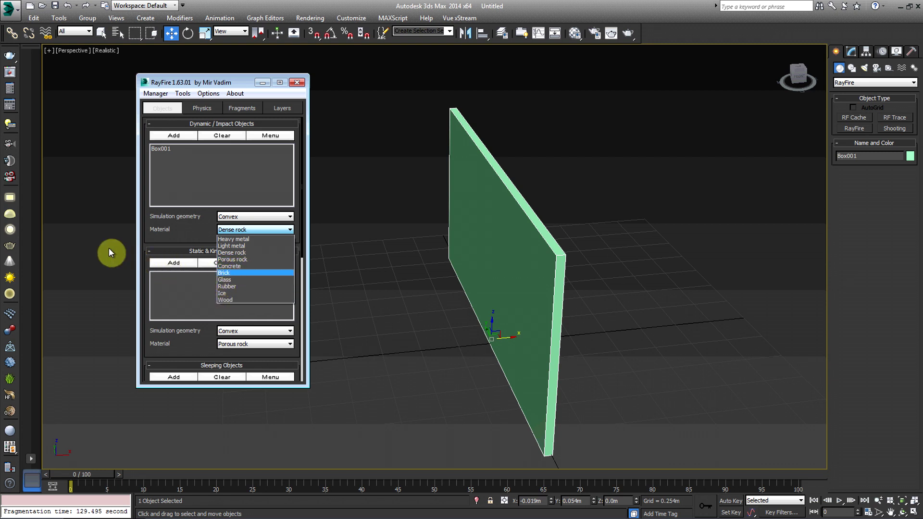
{"action": "left_click", "coordinate": [230, 231]}
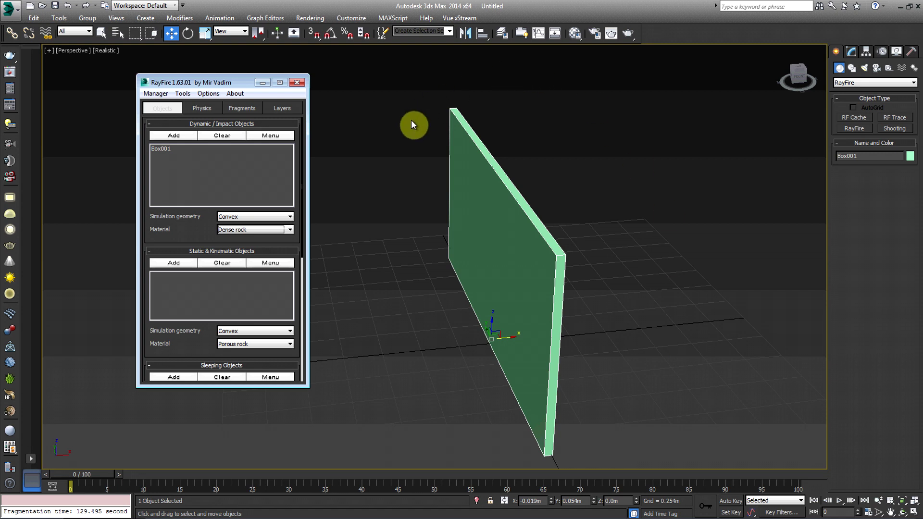
{"action": "middle_click_drag", "start_coordinate": [387, 255], "coordinate": [439, 210]}
{"action": "scroll", "coordinate": [477, 236], "scroll_direction": "down", "scroll_amount": 5}
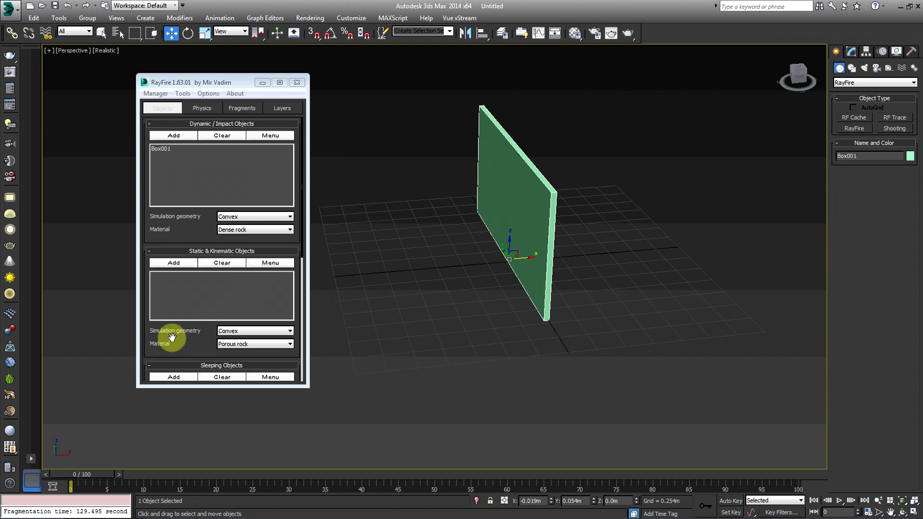
{"action": "mouse_move", "coordinate": [172, 336]}
{"action": "left_mouse_down"}
{"action": "mouse_move", "coordinate": [177, 326]}
{"action": "mouse_move", "coordinate": [171, 342]}
{"action": "left_mouse_up"}
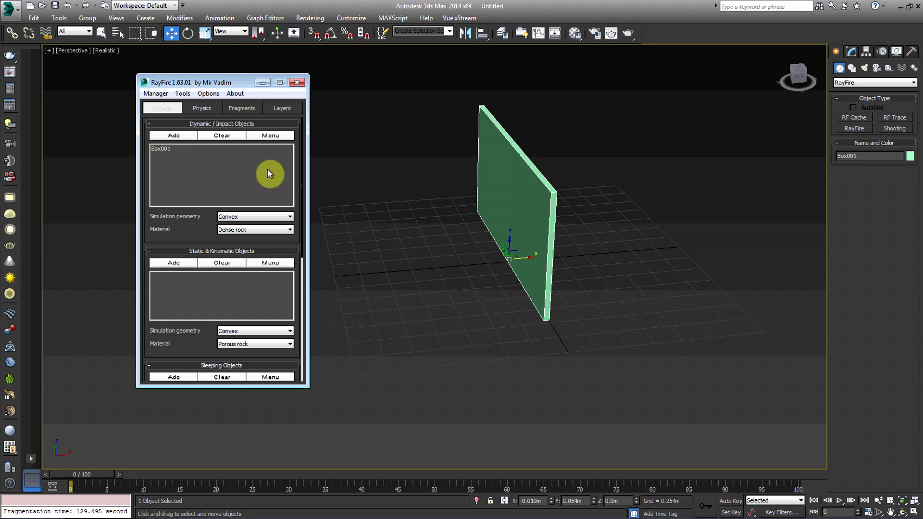
Choose Voronoi - Uniform as the fragmentation type on the Fragments tab
{"action": "left_click", "coordinate": [240, 108]}
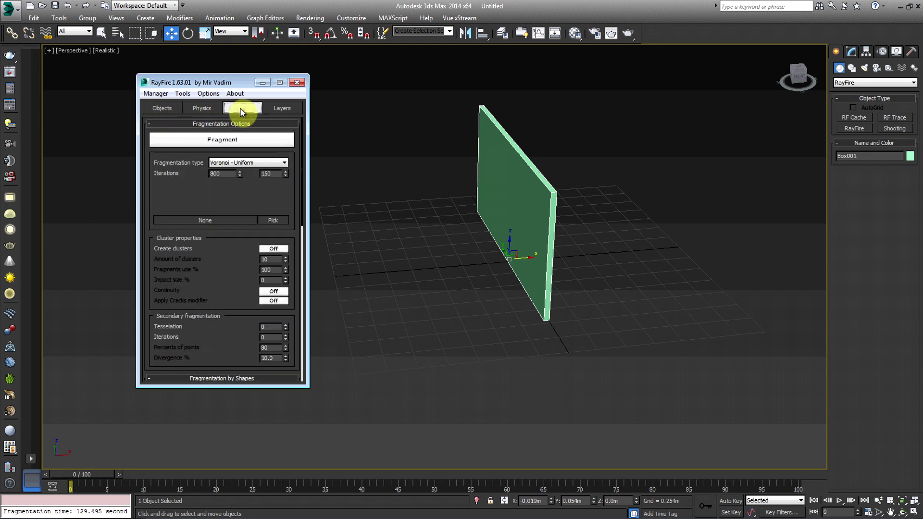
{"action": "left_click", "coordinate": [249, 163]}
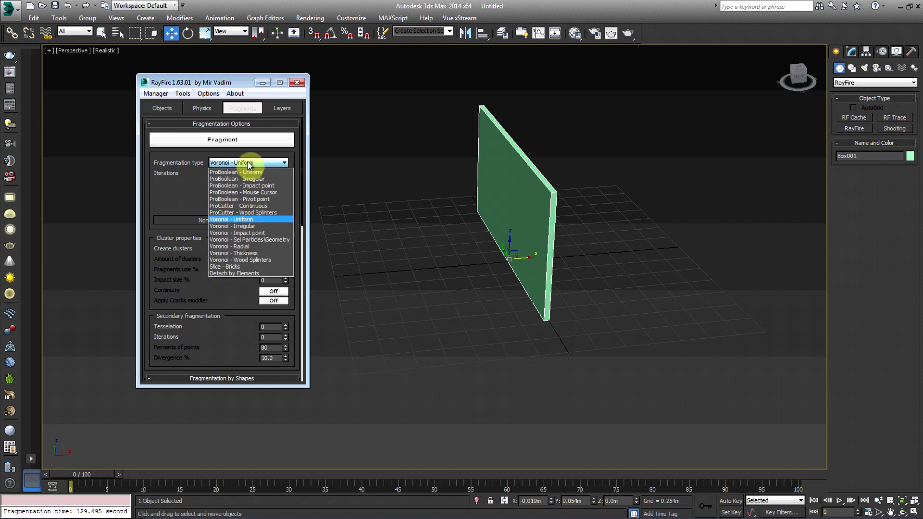
{"action": "left_click", "coordinate": [229, 220]}
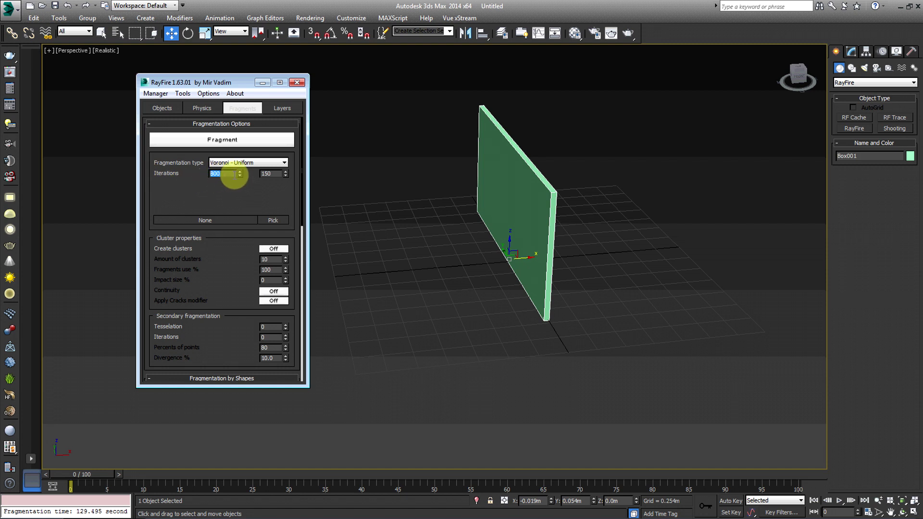
{"action": "left_click_drag", "start_coordinate": [239, 171], "coordinate": [241, 178]}
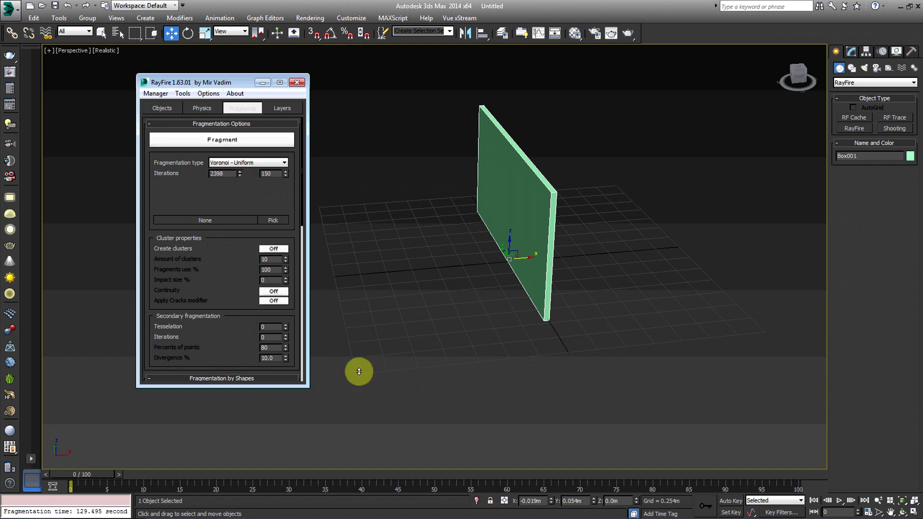
{"action": "left_click", "coordinate": [312, 402]}
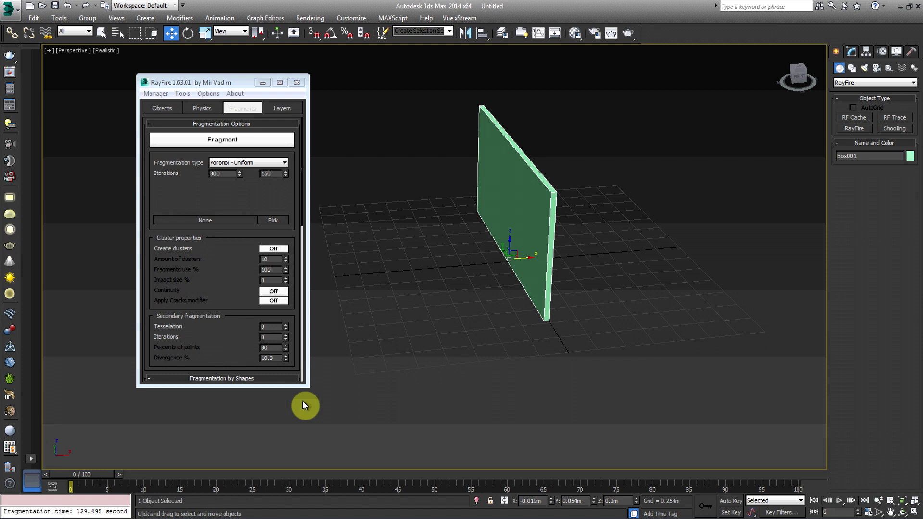
{"action": "middle_click_drag", "start_coordinate": [454, 412], "coordinate": [469, 383]}
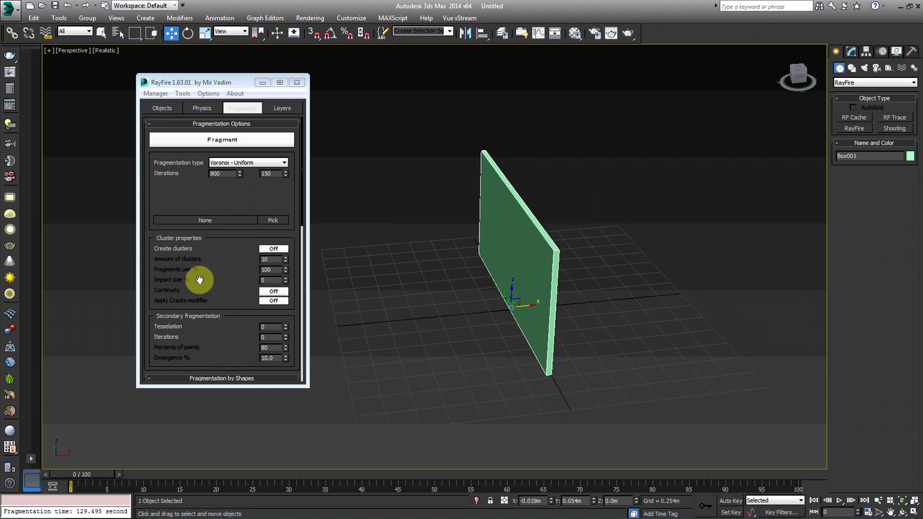
Set the two Iterations values to 300 and 50
{"action": "double_click", "coordinate": [220, 174]}
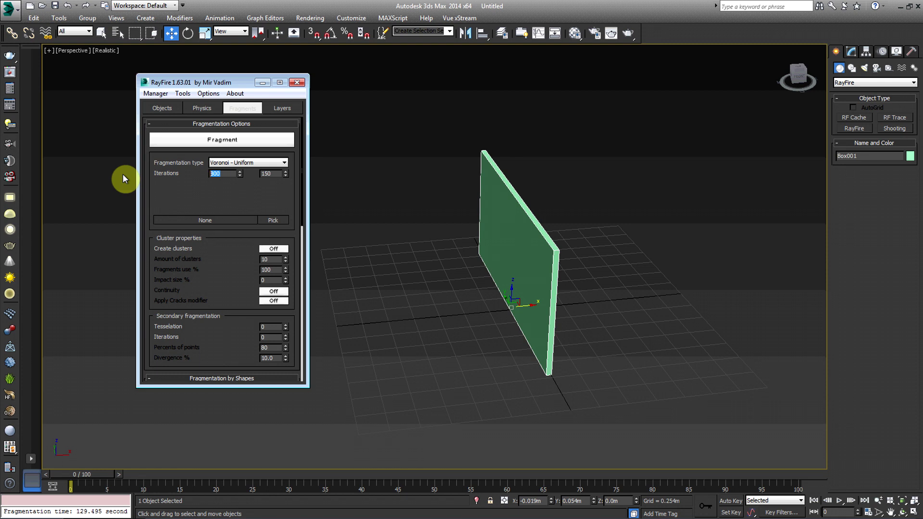
{"action": "type", "text": "150"}
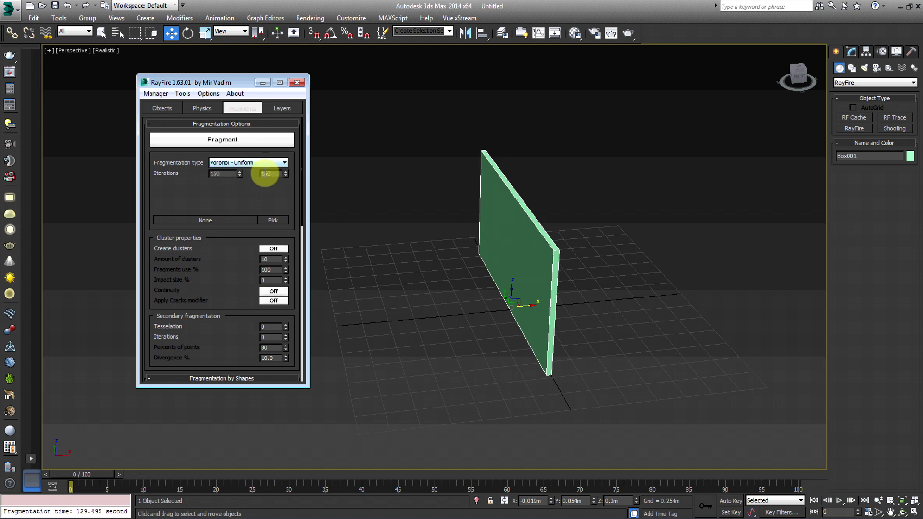
{"action": "double_click", "coordinate": [269, 173]}
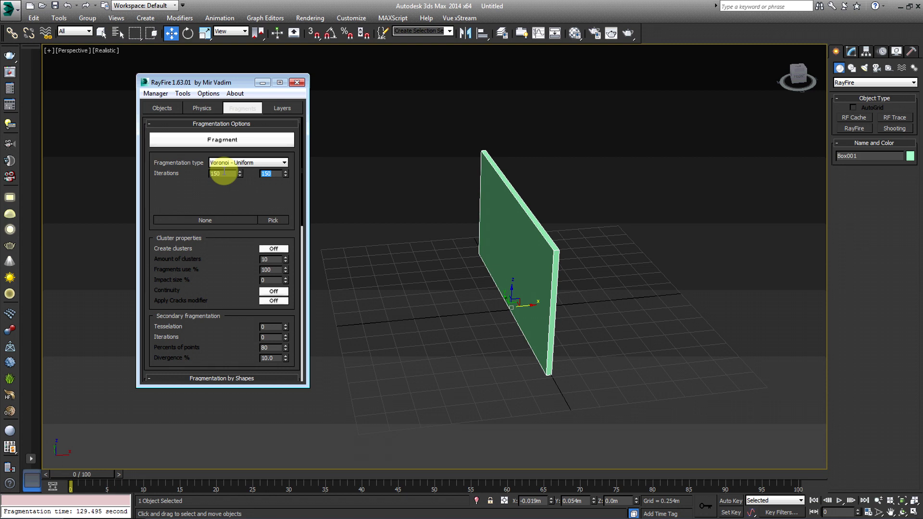
{"action": "type", "text": "50"}
{"action": "key", "text": "Tab"}
{"action": "key", "text": "Tab"}
{"action": "type", "text": "30"}
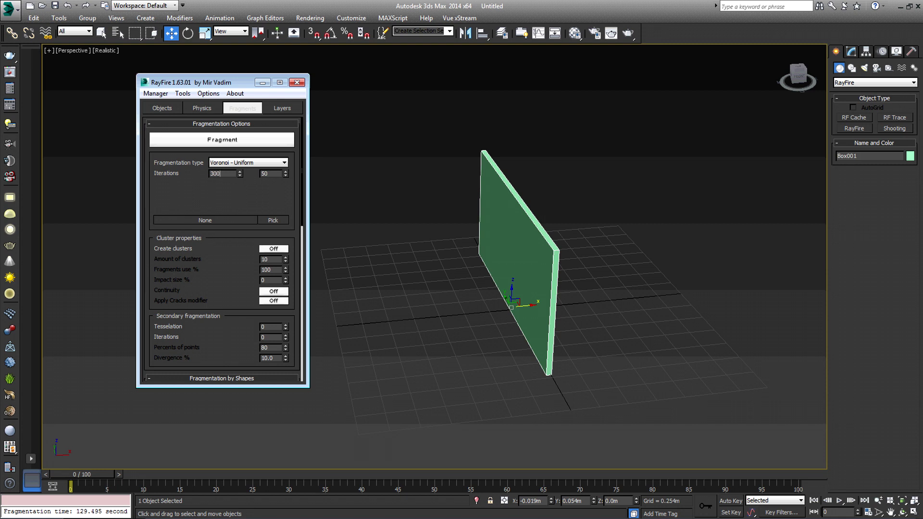
{"action": "type", "text": "0"}
{"action": "key", "text": "Return"}
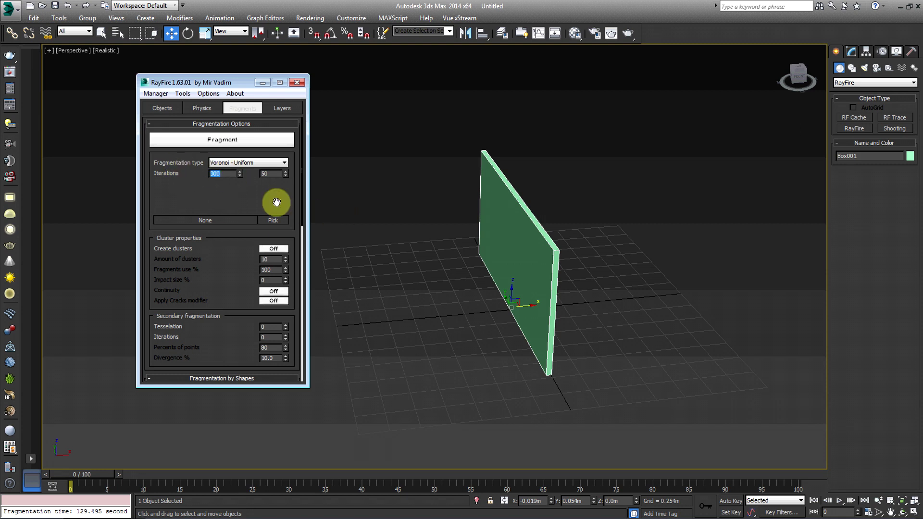
{"action": "double_click", "coordinate": [273, 174]}
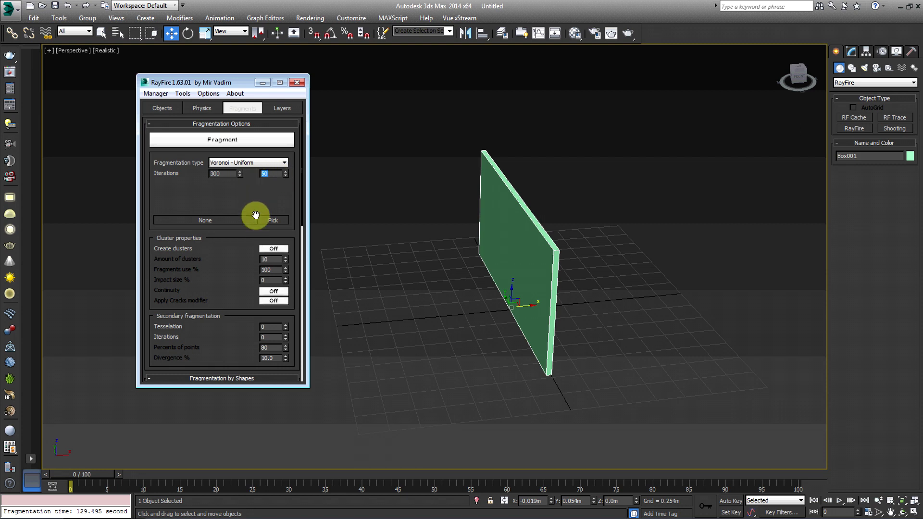
{"action": "left_click", "coordinate": [258, 194]}
{"action": "middle_click_drag", "start_coordinate": [480, 216], "coordinate": [477, 223]}
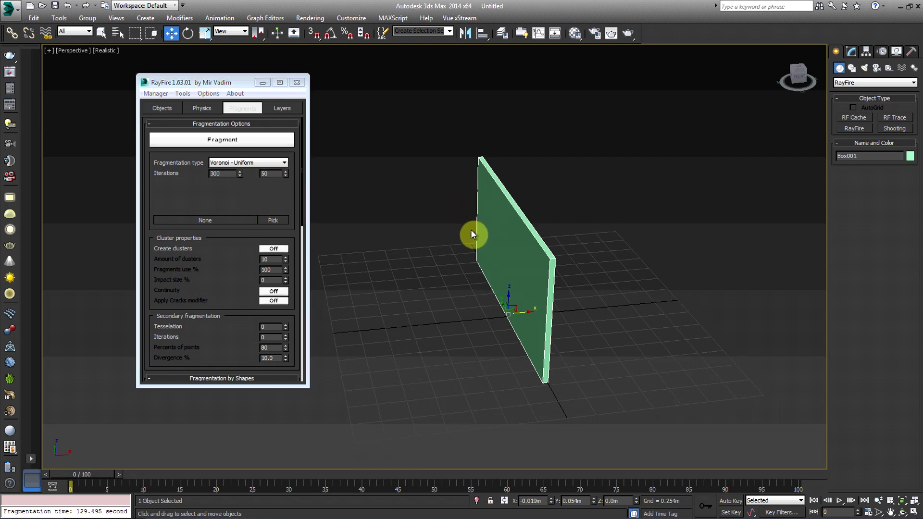
Fragment the wall into Voronoi pieces and deselect it
{"action": "left_click", "coordinate": [203, 140]}
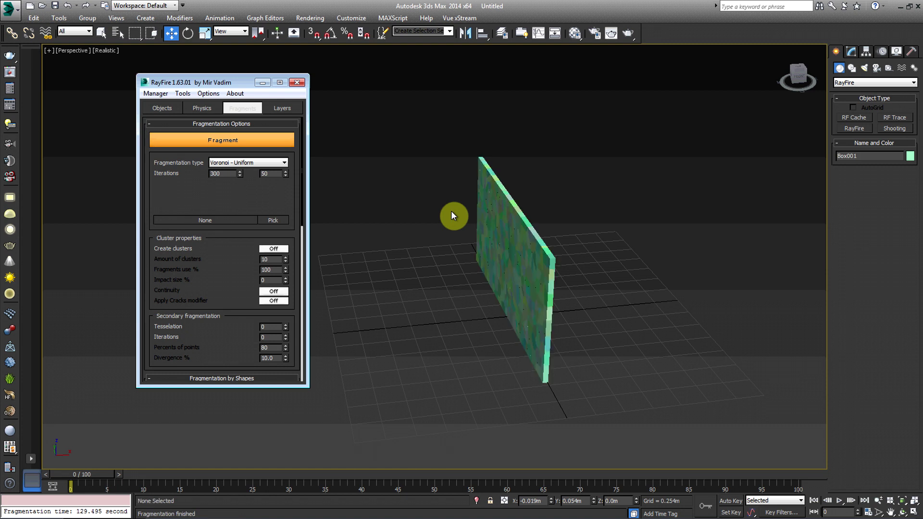
{"action": "left_click", "coordinate": [453, 247]}
{"action": "scroll", "coordinate": [431, 260], "scroll_direction": "up", "scroll_amount": 2}
{"action": "middle_click_drag", "start_coordinate": [460, 264], "coordinate": [490, 330], "text": "alt"}
Inspect the fractured wall from several angles, briefly toggling wireframe display
{"action": "scroll", "coordinate": [434, 303], "scroll_direction": "up", "scroll_amount": 3}
{"action": "middle_click_drag", "start_coordinate": [434, 303], "coordinate": [596, 315], "text": "alt"}
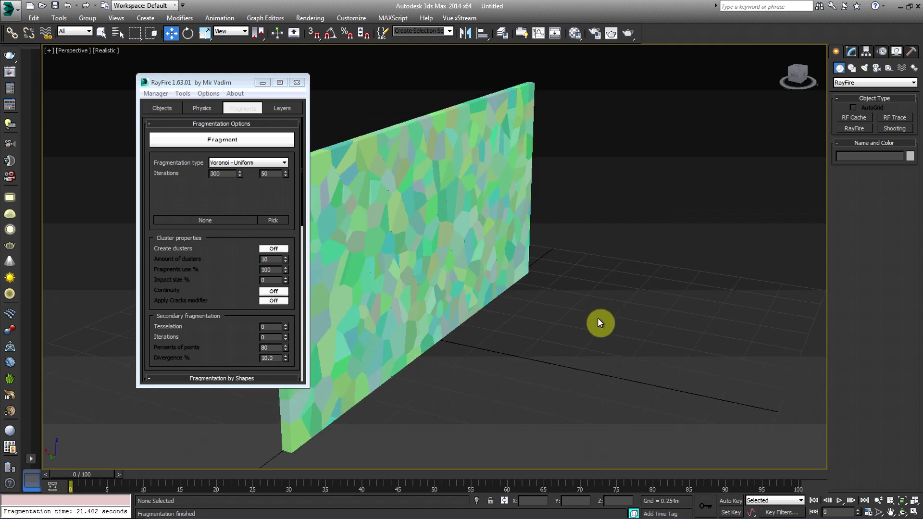
{"action": "key", "text": "F3"}
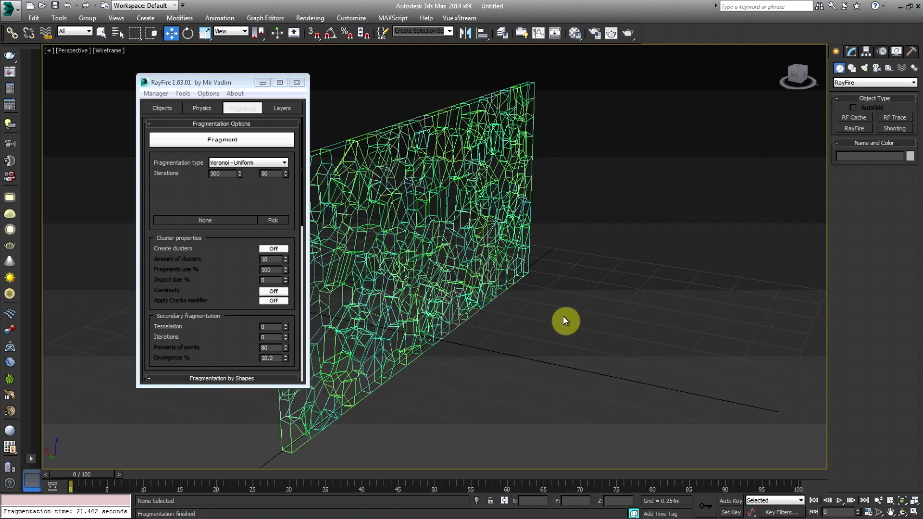
{"action": "mouse_move", "coordinate": [551, 316]}
{"action": "middle_mouse_down", "text": "alt"}
{"action": "mouse_move", "coordinate": [639, 327]}
{"action": "mouse_move", "coordinate": [564, 332]}
{"action": "mouse_move", "coordinate": [477, 298]}
{"action": "mouse_move", "coordinate": [532, 315]}
{"action": "mouse_move", "coordinate": [431, 305]}
{"action": "middle_mouse_up", "text": "alt"}
{"action": "key", "text": "F3"}
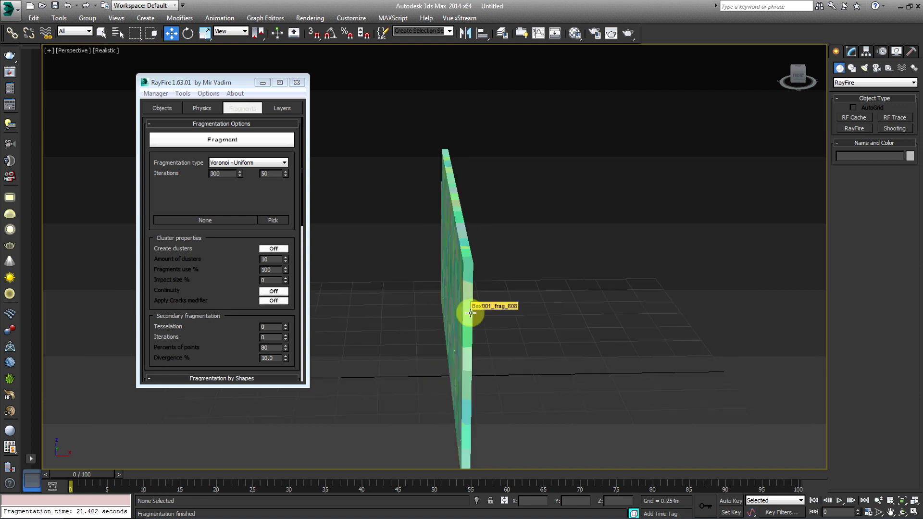
{"action": "middle_click_drag", "start_coordinate": [474, 322], "coordinate": [505, 324], "text": "alt"}
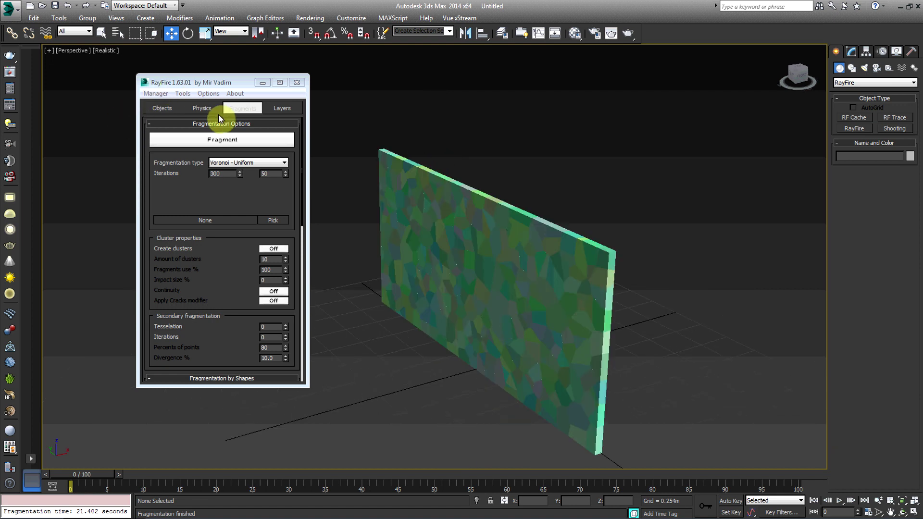
Switch Home grid as ground On under Other options in RayFire's Physics tab
{"action": "left_click", "coordinate": [202, 110]}
{"action": "left_click_drag", "start_coordinate": [206, 219], "coordinate": [202, 165]}
{"action": "scroll", "coordinate": [182, 300], "scroll_direction": "down", "scroll_amount": 2}
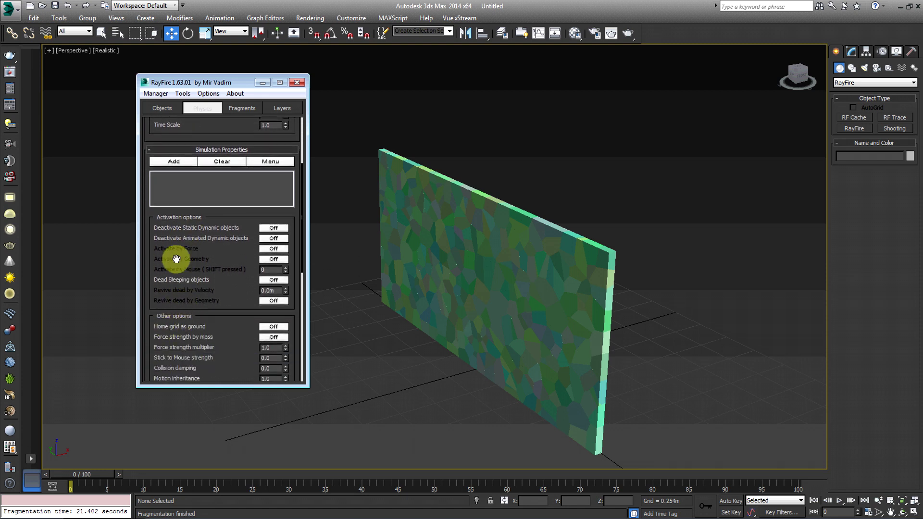
{"action": "scroll", "coordinate": [181, 243], "scroll_direction": "up", "scroll_amount": 4}
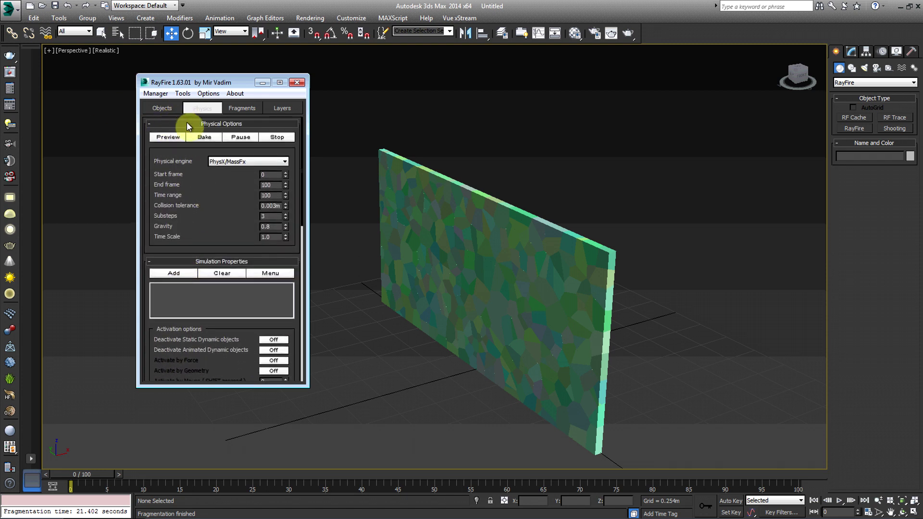
{"action": "scroll", "coordinate": [191, 246], "scroll_direction": "down", "scroll_amount": 2}
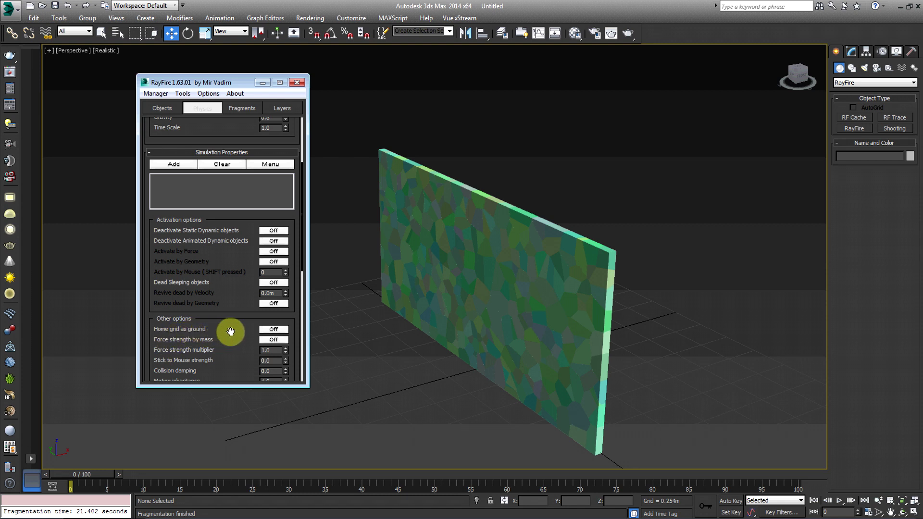
{"action": "left_click", "coordinate": [272, 330]}
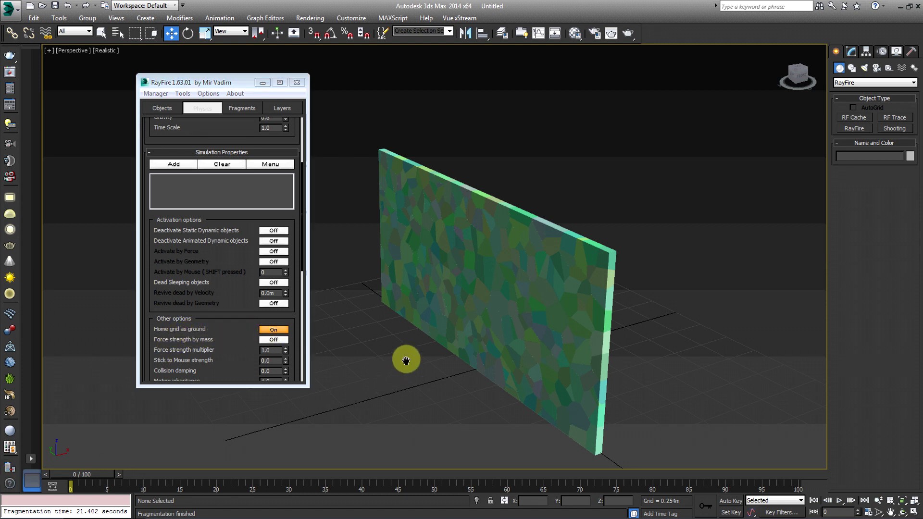
{"action": "middle_click_drag", "start_coordinate": [436, 356], "coordinate": [459, 373]}
{"action": "left_click_drag", "start_coordinate": [172, 137], "coordinate": [175, 355]}
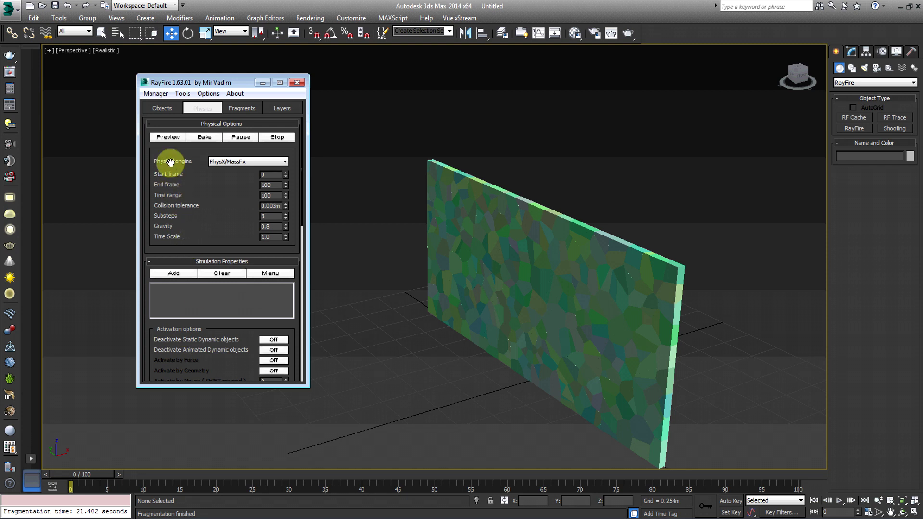
{"action": "middle_click_drag", "start_coordinate": [438, 271], "coordinate": [407, 249]}
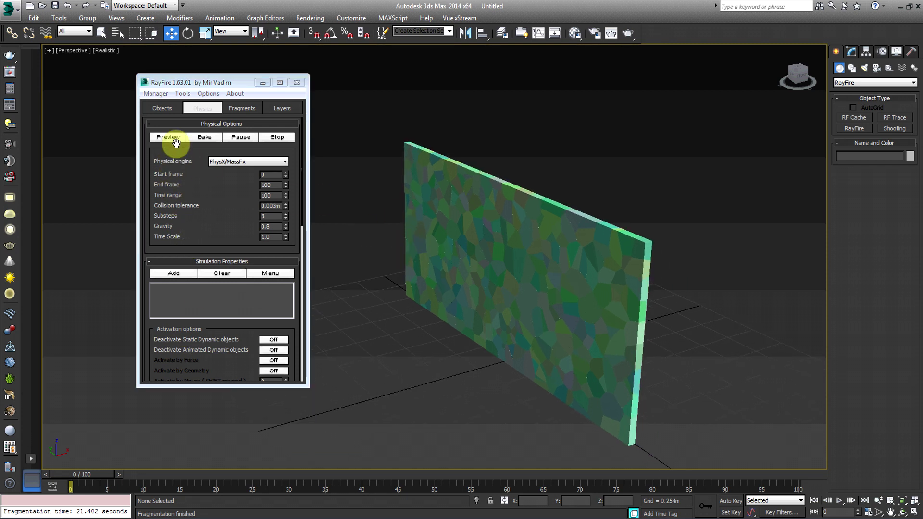
{"action": "middle_click_drag", "start_coordinate": [350, 212], "coordinate": [333, 207]}
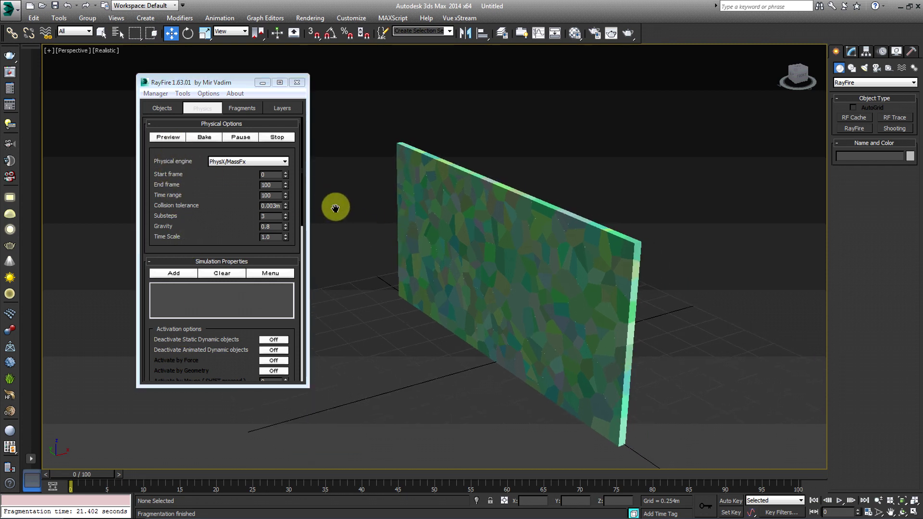
Run a physics simulation preview, then cancel it and minimize the RayFire floater
{"action": "left_click", "coordinate": [166, 136]}
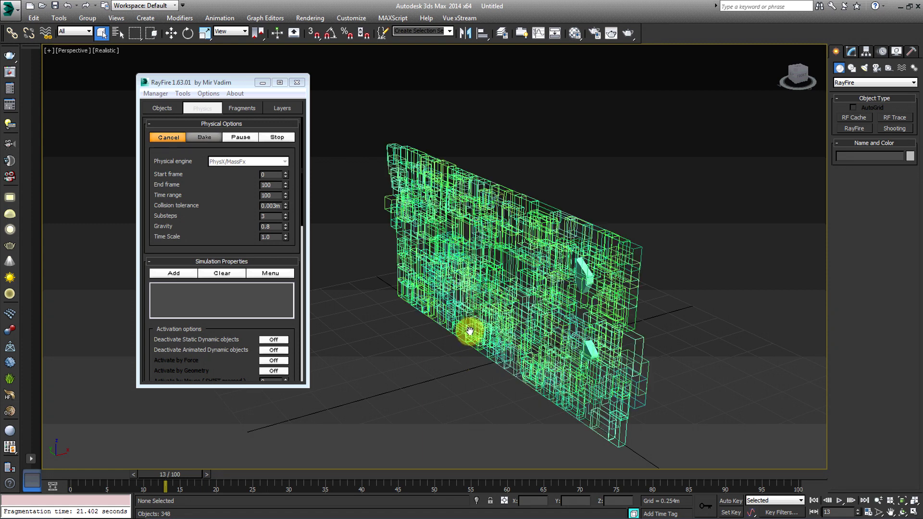
{"action": "mouse_move", "coordinate": [469, 323]}
{"action": "middle_mouse_down", "text": "alt"}
{"action": "mouse_move", "coordinate": [381, 312]}
{"action": "mouse_move", "coordinate": [435, 336]}
{"action": "middle_mouse_up", "text": "alt"}
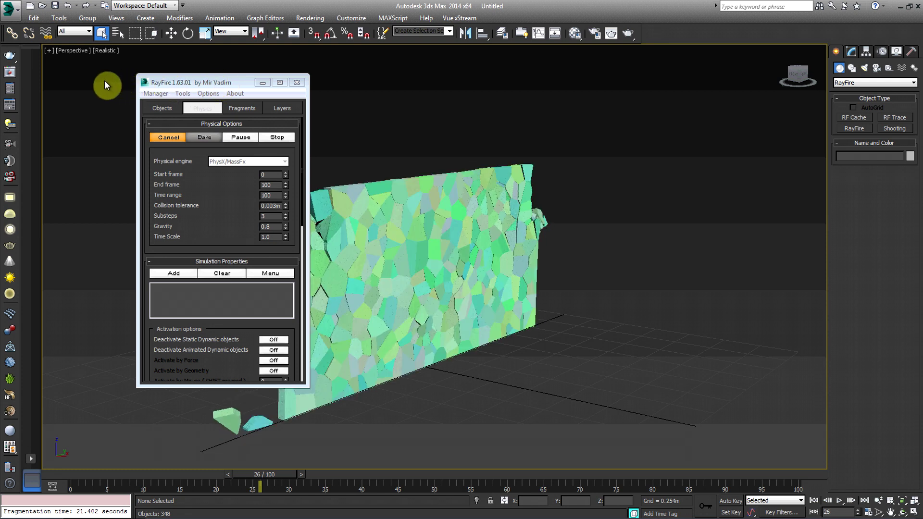
{"action": "left_click_drag", "start_coordinate": [222, 83], "coordinate": [28, 79]}
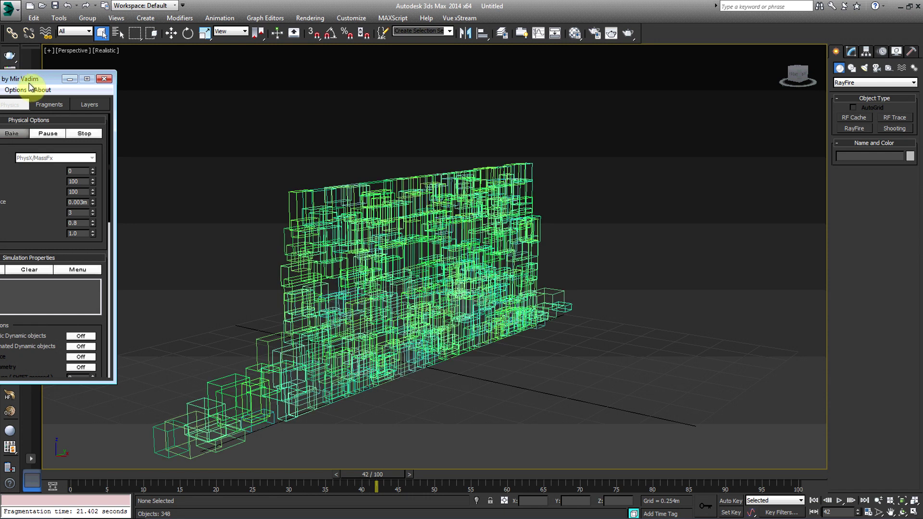
{"action": "left_click_drag", "start_coordinate": [25, 83], "coordinate": [206, 73]}
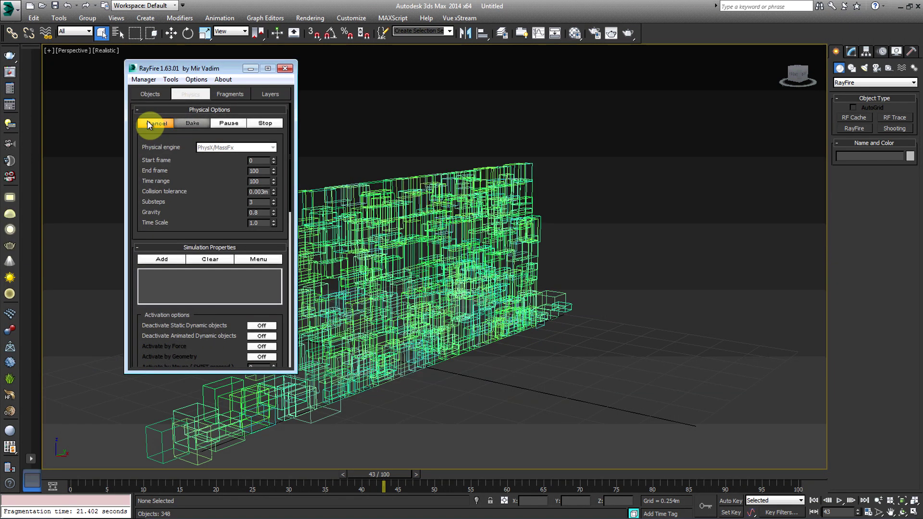
{"action": "left_click", "coordinate": [147, 123]}
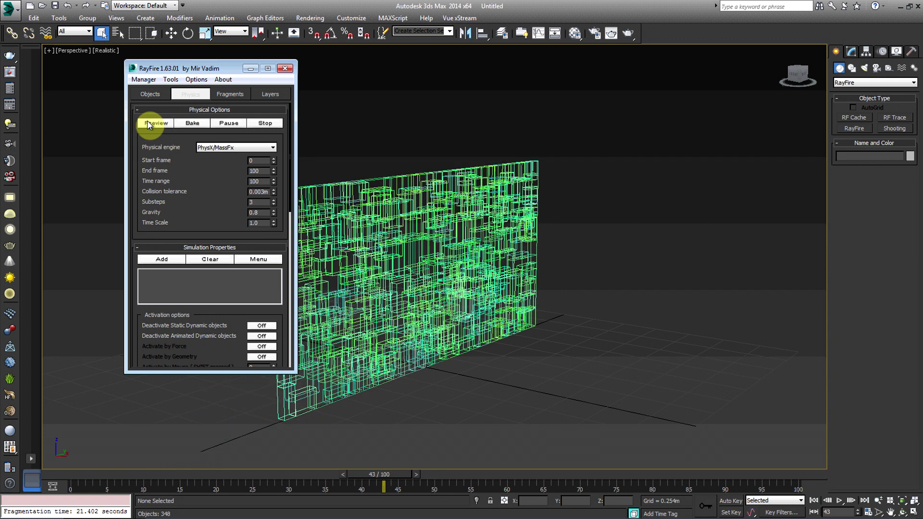
{"action": "left_click", "coordinate": [253, 67]}
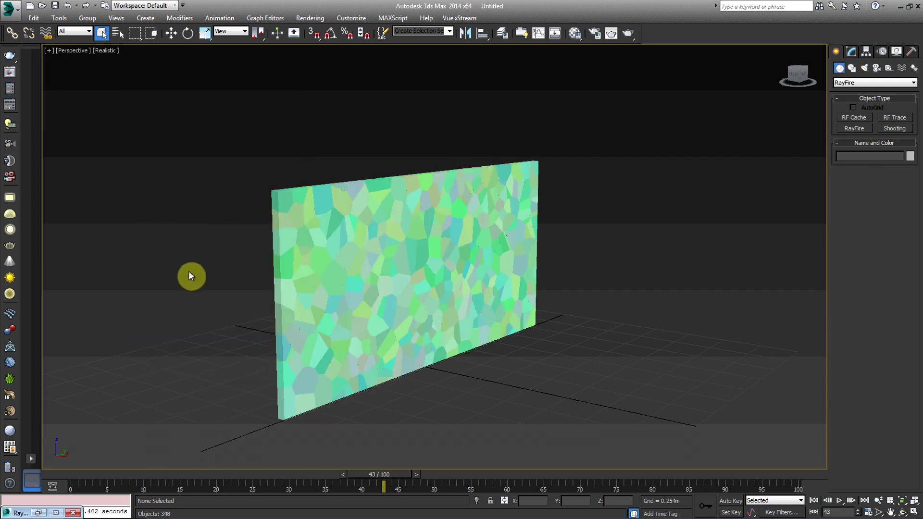
Create a 0.187m radius sphere, Sphere001, beside the fractured wall
{"action": "middle_click_drag", "start_coordinate": [191, 278], "coordinate": [298, 256], "text": "alt"}
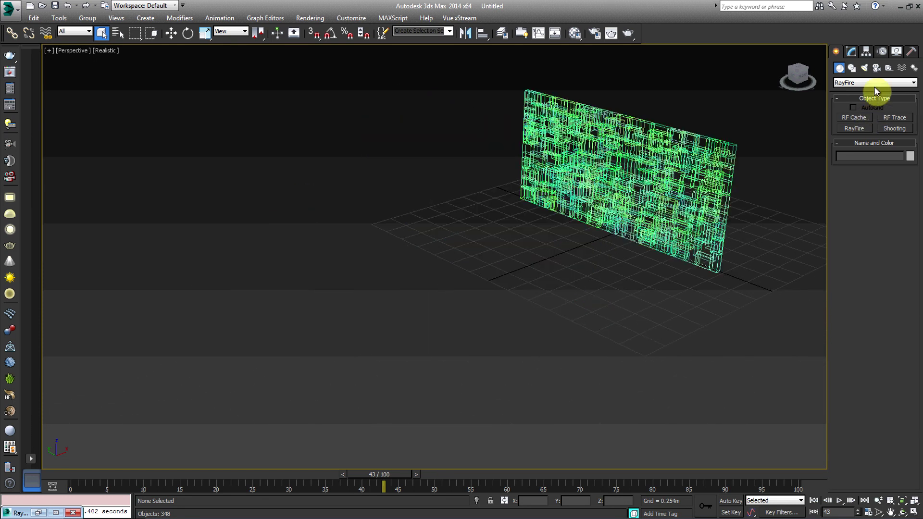
{"action": "left_click", "coordinate": [844, 83]}
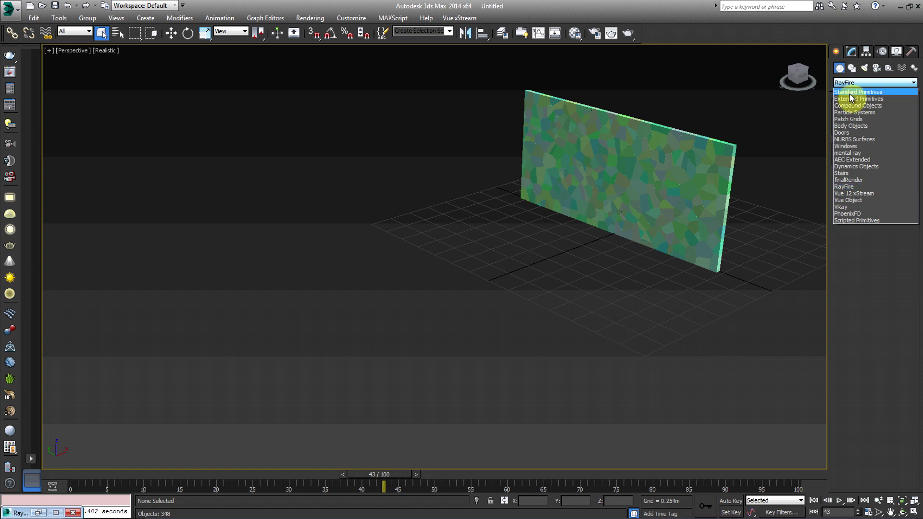
{"action": "left_click", "coordinate": [850, 94]}
{"action": "left_click", "coordinate": [854, 128]}
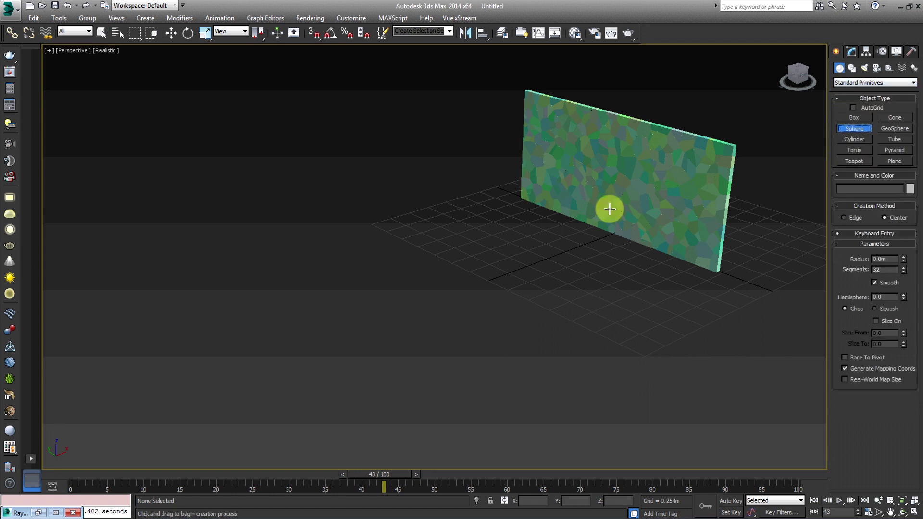
{"action": "middle_click_drag", "start_coordinate": [600, 214], "coordinate": [560, 212], "text": "alt"}
{"action": "left_click", "coordinate": [406, 275]}
{"action": "left_click_drag", "start_coordinate": [406, 275], "coordinate": [413, 279]}
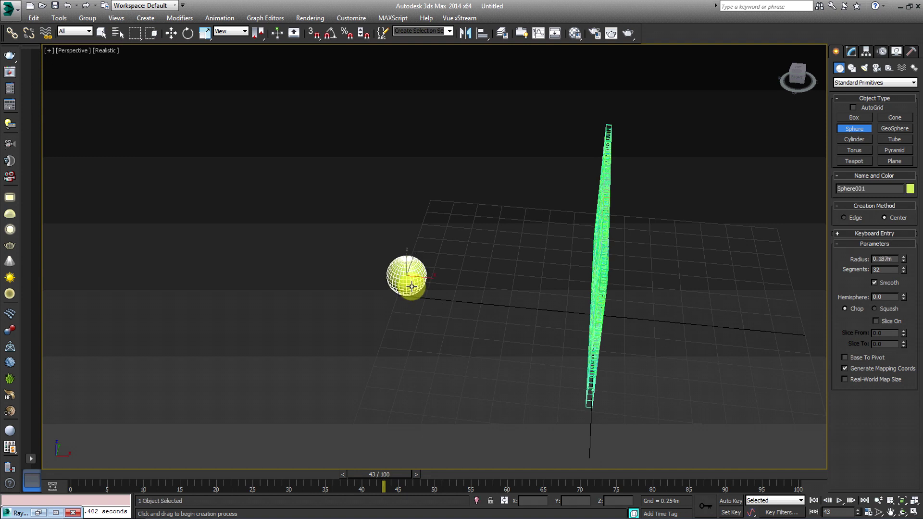
Raise the sphere to 0.54m height and return the time slider to frame 0
{"action": "left_click", "coordinate": [170, 32]}
{"action": "middle_click_drag", "start_coordinate": [469, 301], "coordinate": [483, 255]}
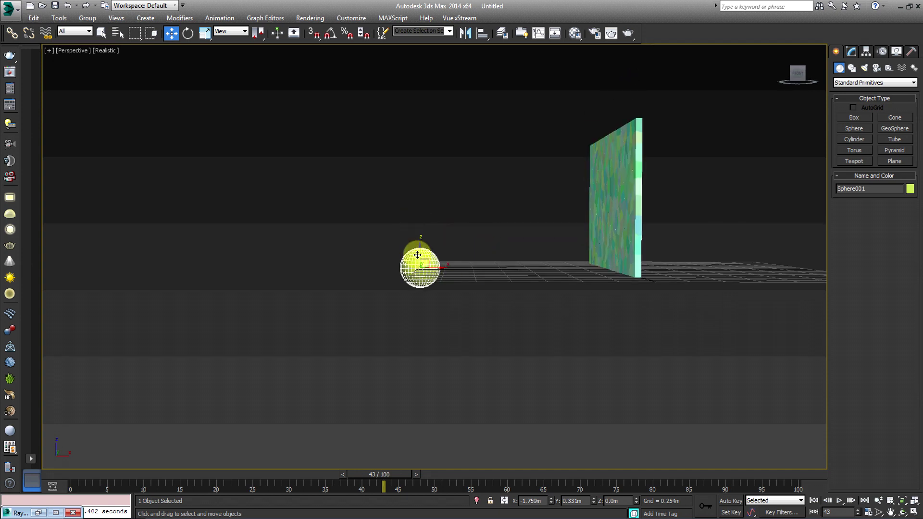
{"action": "left_click_drag", "start_coordinate": [419, 252], "coordinate": [420, 193]}
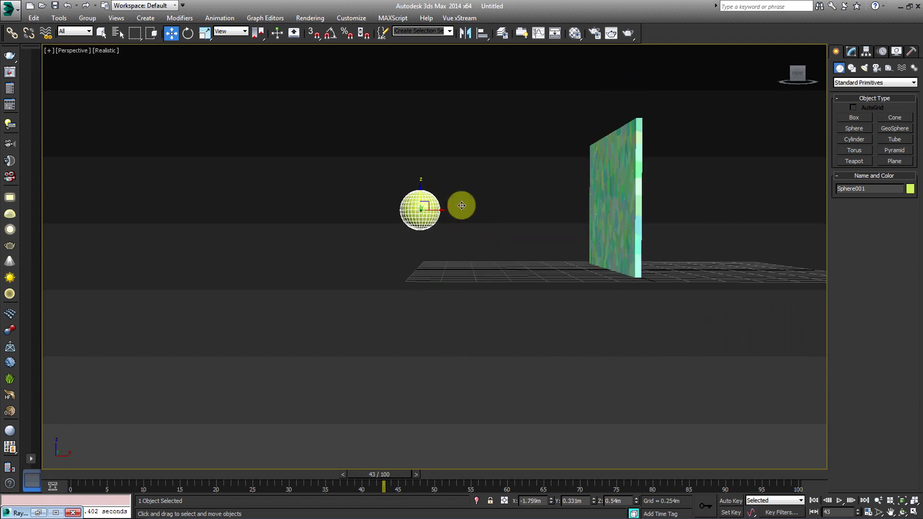
{"action": "middle_click_drag", "start_coordinate": [508, 214], "coordinate": [509, 233], "text": "alt"}
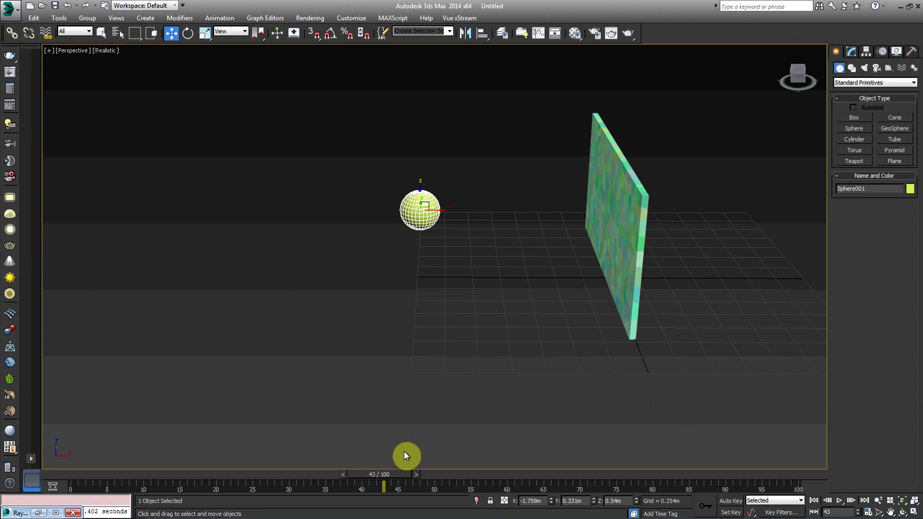
{"action": "left_click_drag", "start_coordinate": [393, 476], "coordinate": [49, 472]}
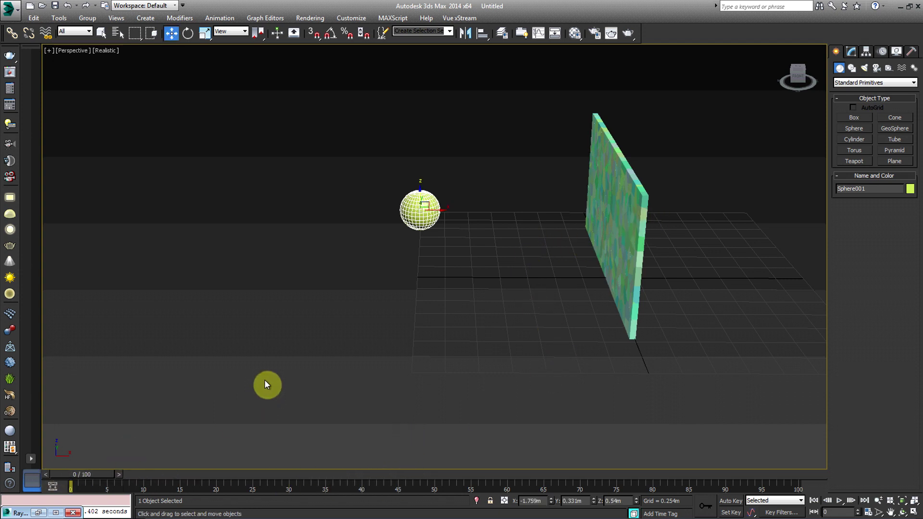
{"action": "middle_click_drag", "start_coordinate": [337, 280], "coordinate": [336, 307]}
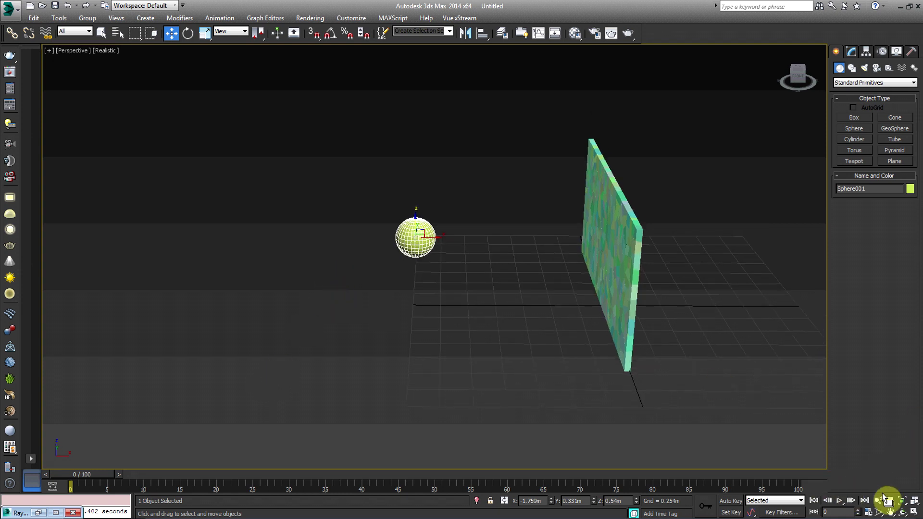
With Auto Key on, keyframe Sphere001 at frame 60 on the wall's far side along X
{"action": "left_click", "coordinate": [729, 500]}
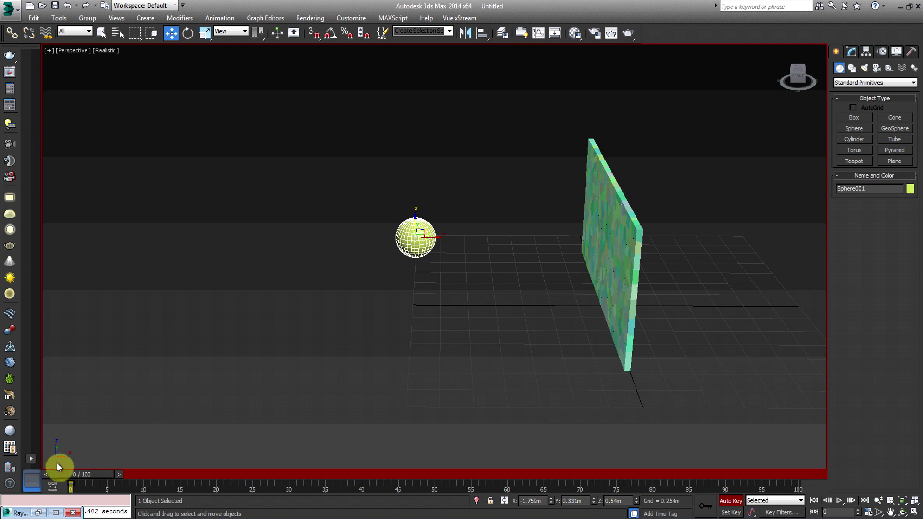
{"action": "left_click_drag", "start_coordinate": [67, 472], "coordinate": [500, 502]}
{"action": "key", "text": "w"}
{"action": "middle_click_drag", "start_coordinate": [583, 397], "coordinate": [320, 302], "text": "alt"}
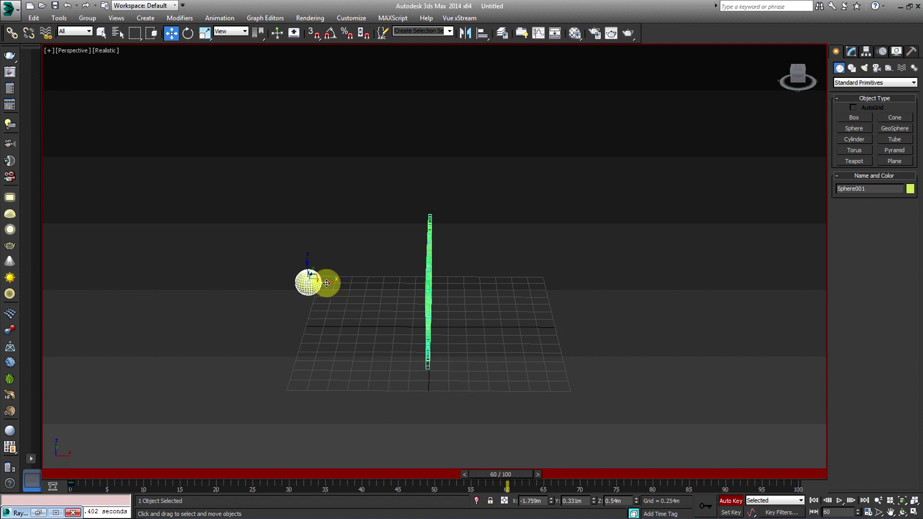
{"action": "mouse_move", "coordinate": [327, 284]}
{"action": "left_mouse_down"}
{"action": "mouse_move", "coordinate": [641, 305]}
{"action": "mouse_move", "coordinate": [608, 312]}
{"action": "left_mouse_up"}
{"action": "left_click", "coordinate": [496, 481]}
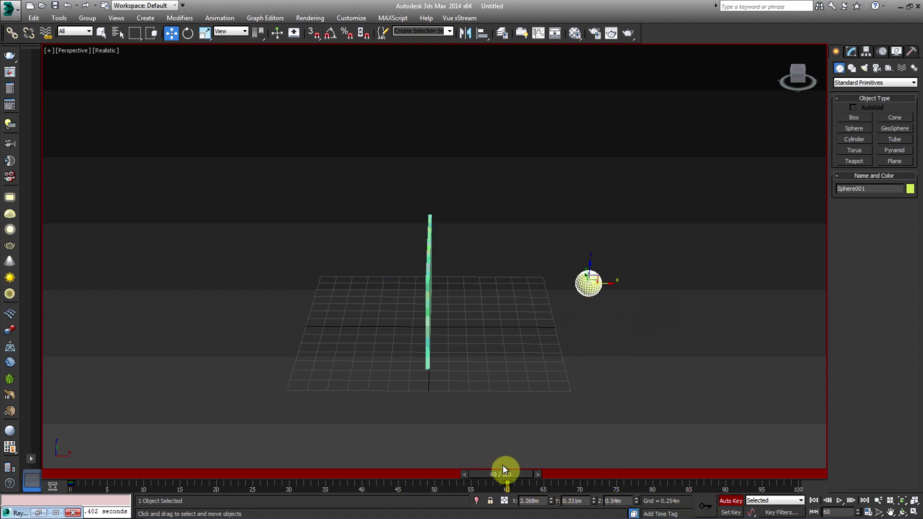
Play back and scrub the sphere's motion from frame 0, then turn Auto Key off
{"action": "left_click_drag", "start_coordinate": [510, 474], "coordinate": [71, 475]}
{"action": "left_click", "coordinate": [840, 501]}
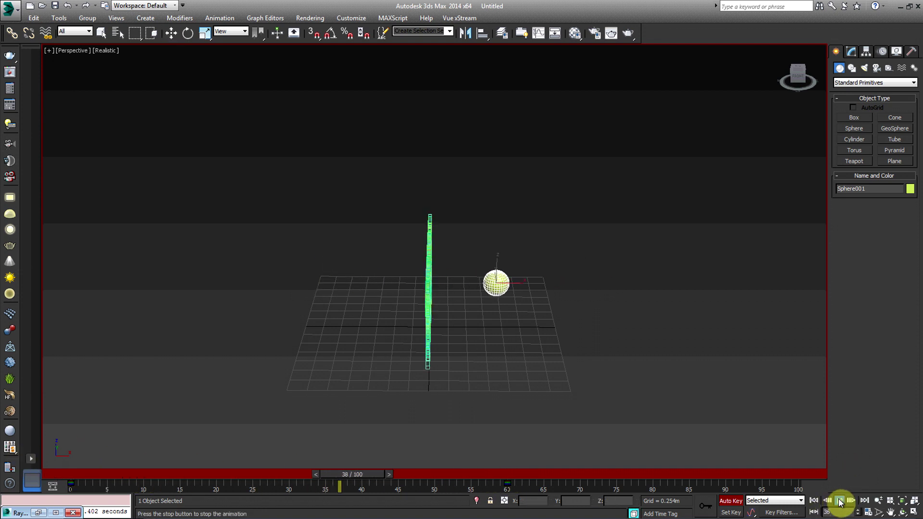
{"action": "left_click_drag", "start_coordinate": [560, 474], "coordinate": [85, 474]}
{"action": "key", "text": "w"}
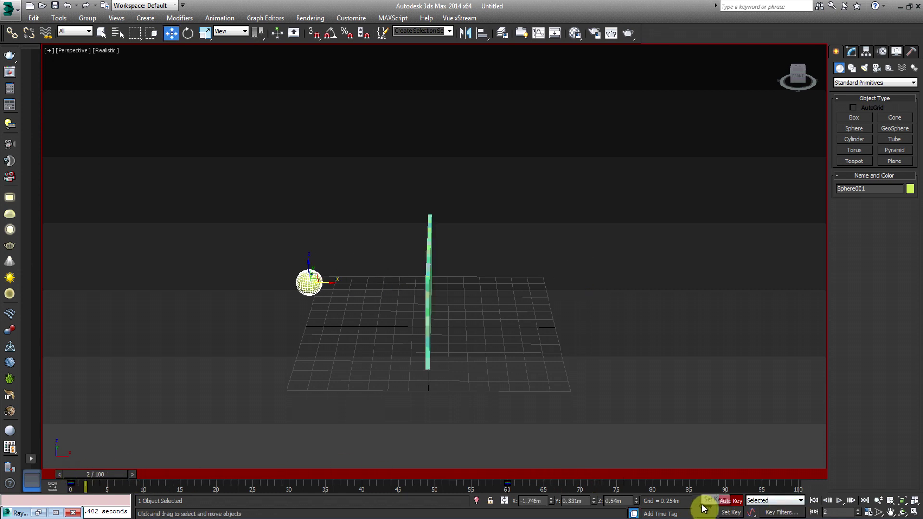
{"action": "left_click_drag", "start_coordinate": [89, 475], "coordinate": [40, 471]}
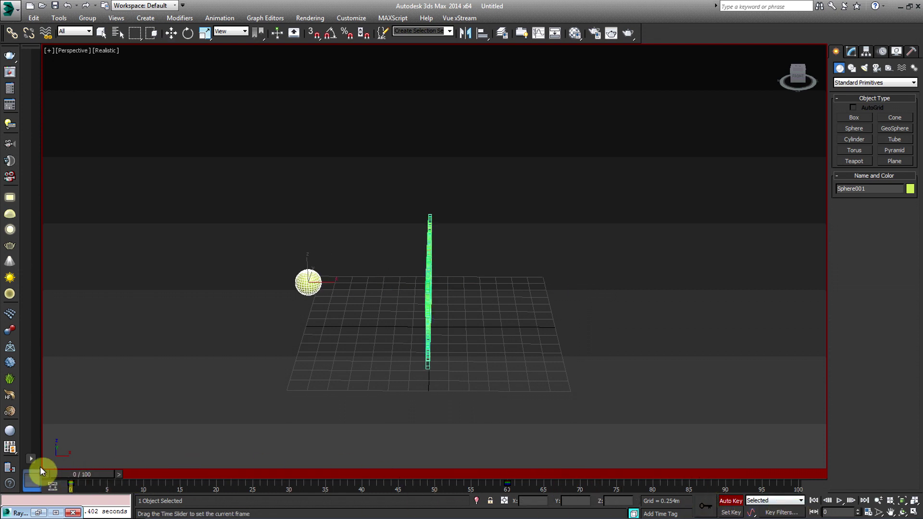
{"action": "left_click", "coordinate": [731, 500]}
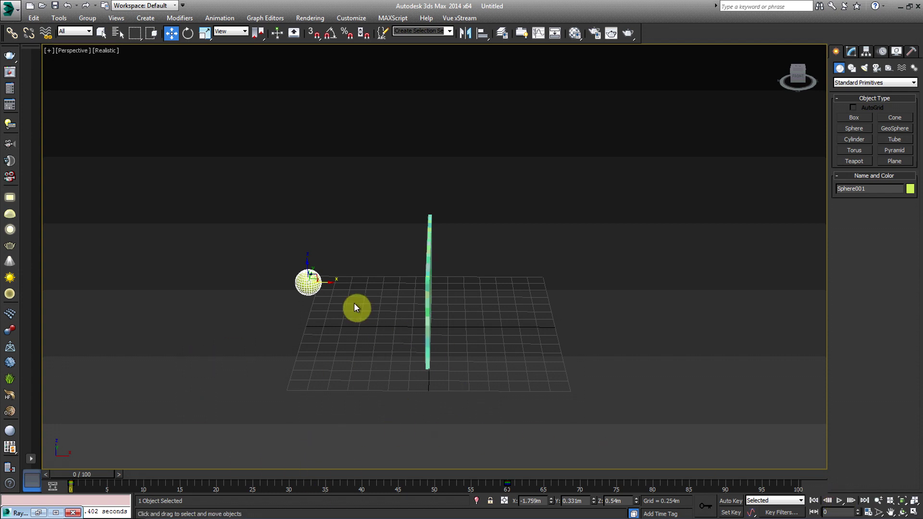
{"action": "left_click", "coordinate": [839, 501]}
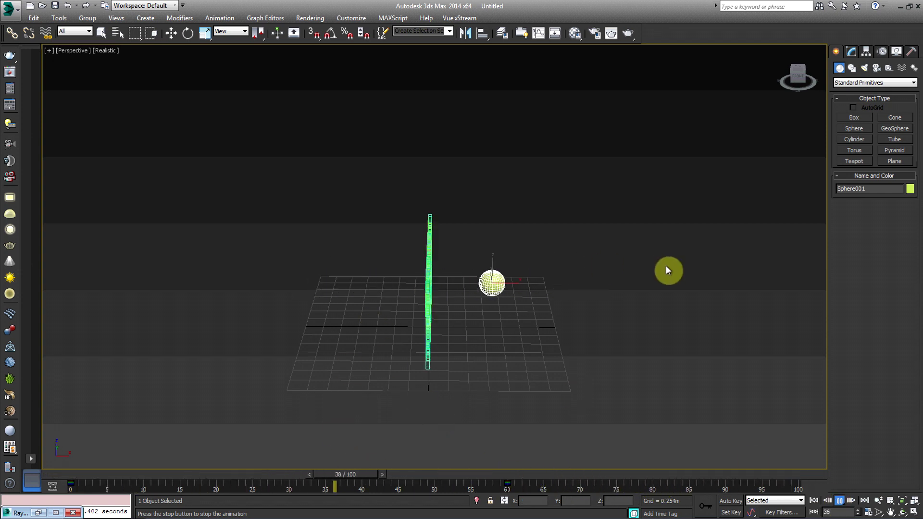
{"action": "middle_click_drag", "start_coordinate": [475, 339], "coordinate": [421, 336], "text": "alt"}
{"action": "scroll", "coordinate": [449, 288], "scroll_direction": "up", "scroll_amount": 3}
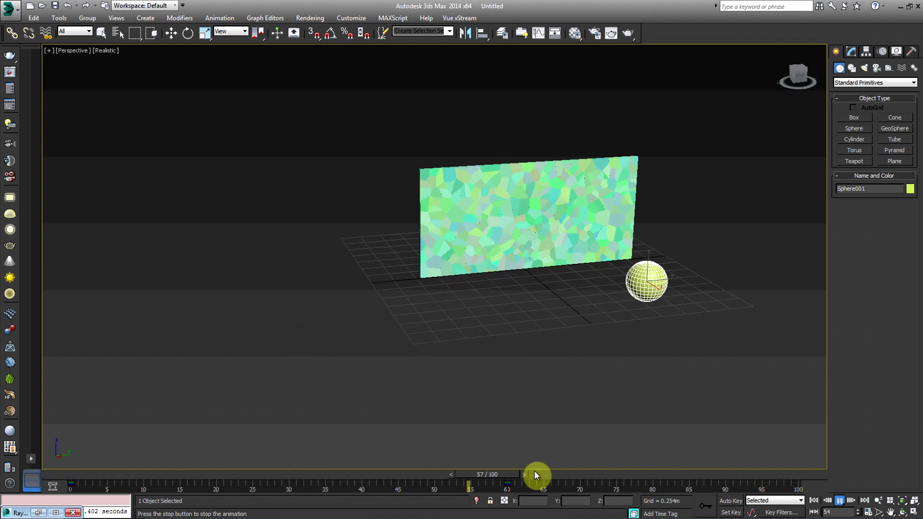
{"action": "left_click_drag", "start_coordinate": [534, 475], "coordinate": [120, 474]}
{"action": "middle_click_drag", "start_coordinate": [307, 334], "coordinate": [486, 366], "text": "alt"}
{"action": "key", "text": "w"}
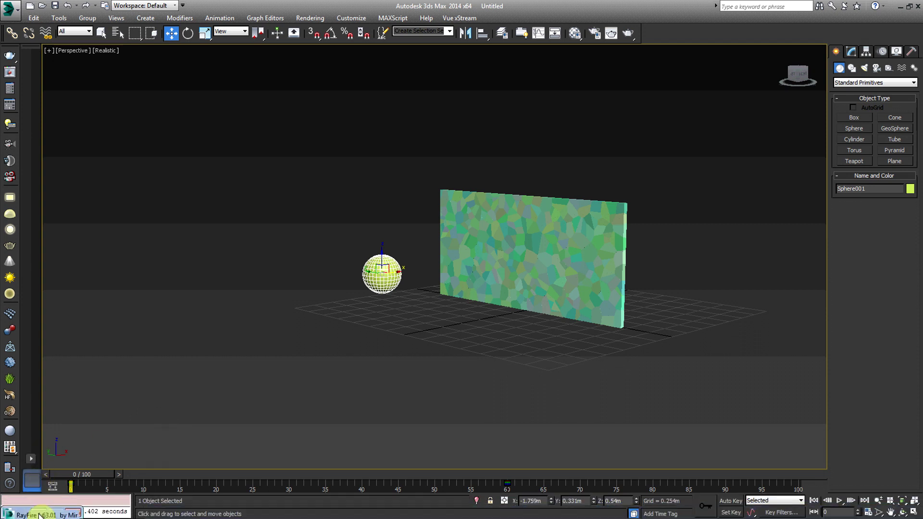
Restore the RayFire floater and show its Objects tab lists
{"action": "left_click", "coordinate": [34, 480]}
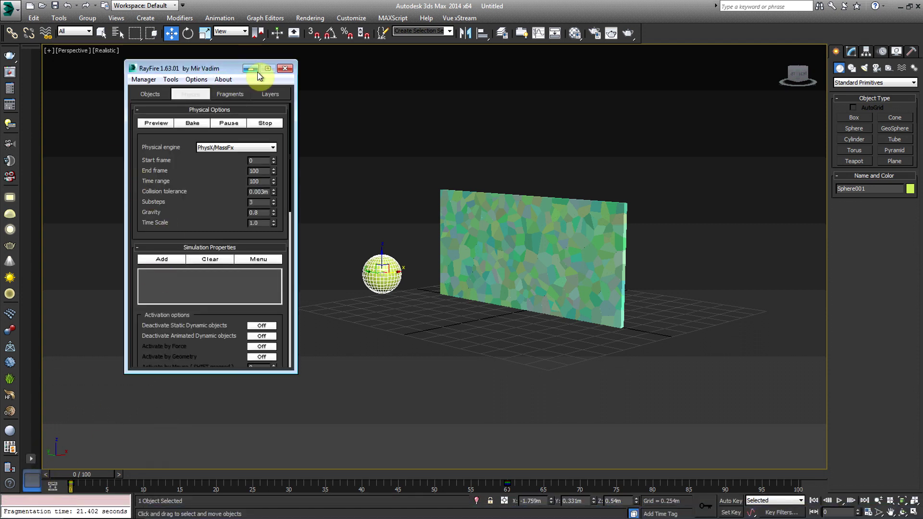
{"action": "left_click", "coordinate": [876, 84]}
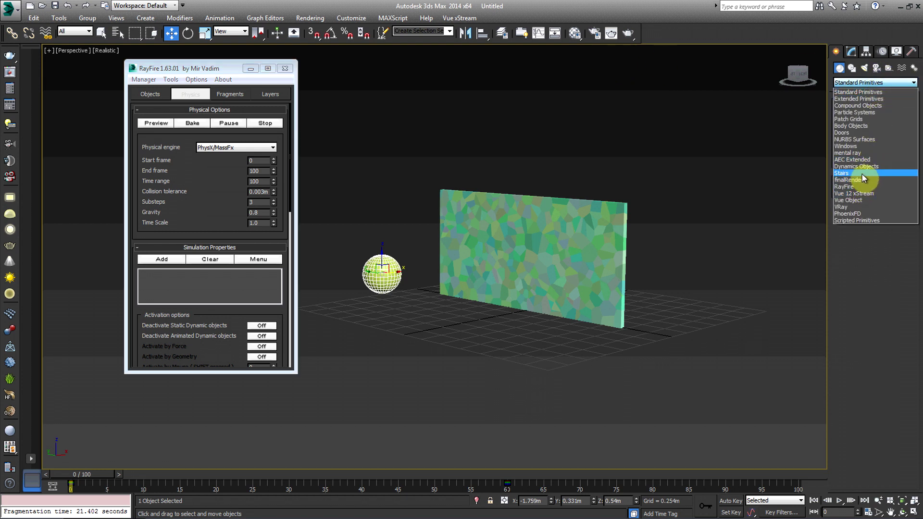
{"action": "left_click", "coordinate": [861, 188]}
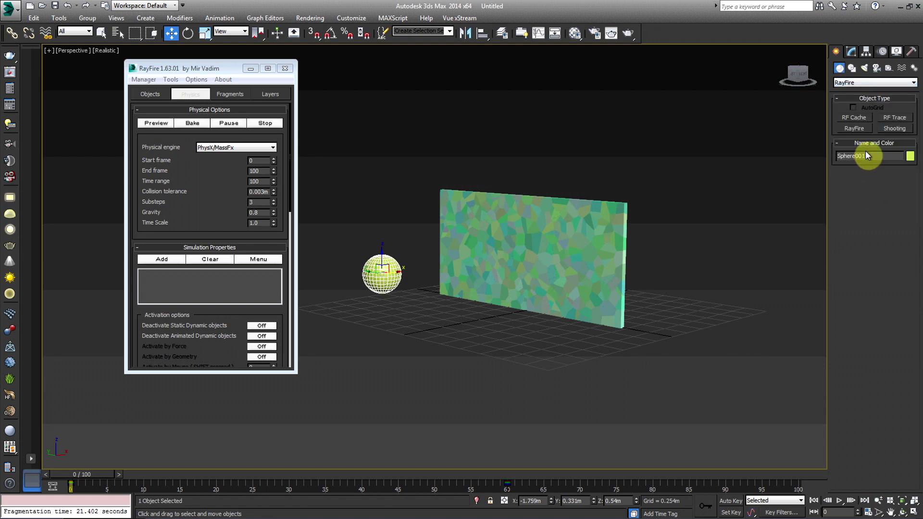
{"action": "left_click", "coordinate": [854, 128]}
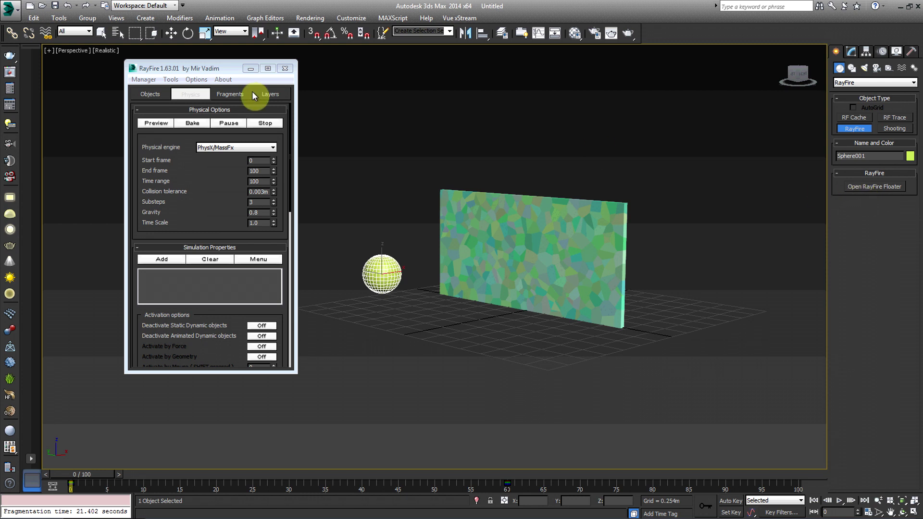
{"action": "left_click", "coordinate": [153, 94]}
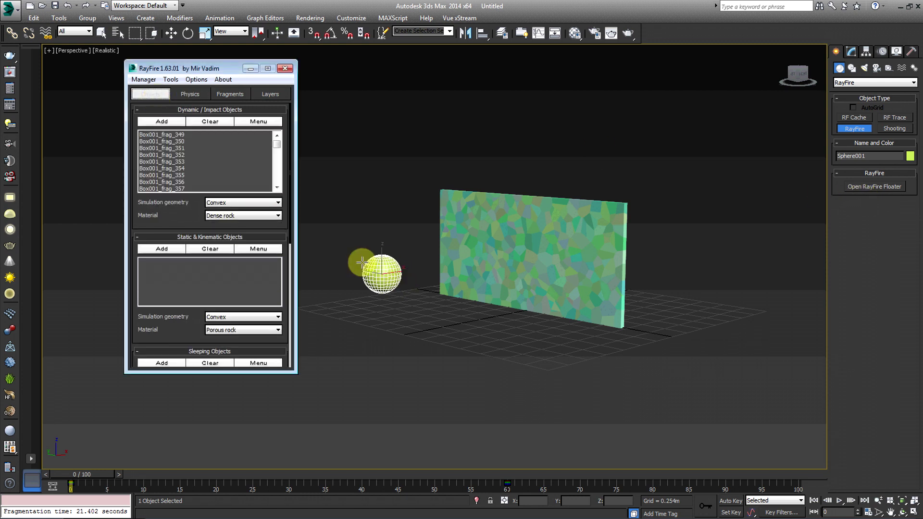
Add Sphere001 to the Static & Kinematic Objects list, then go to the Physics tab
{"action": "left_click_drag", "start_coordinate": [189, 221], "coordinate": [188, 208]}
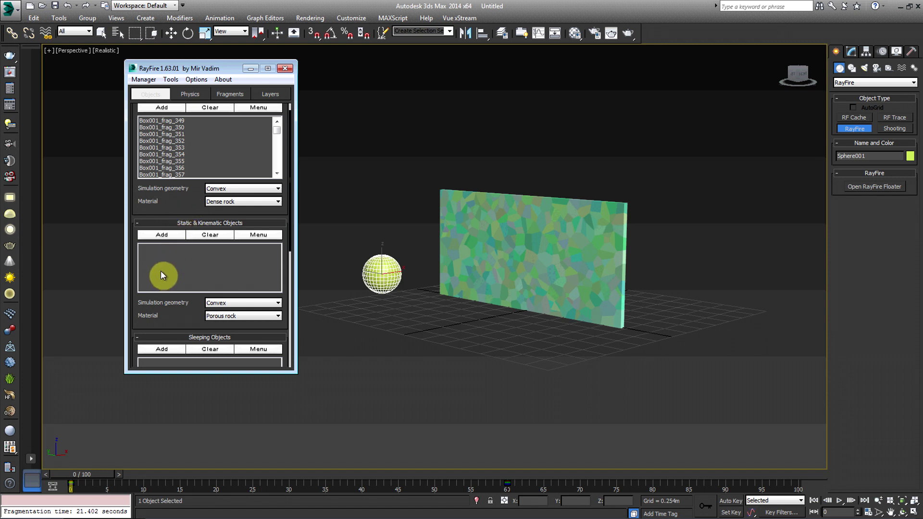
{"action": "left_click", "coordinate": [163, 235]}
{"action": "middle_click_drag", "start_coordinate": [364, 311], "coordinate": [347, 318]}
{"action": "left_click", "coordinate": [191, 94]}
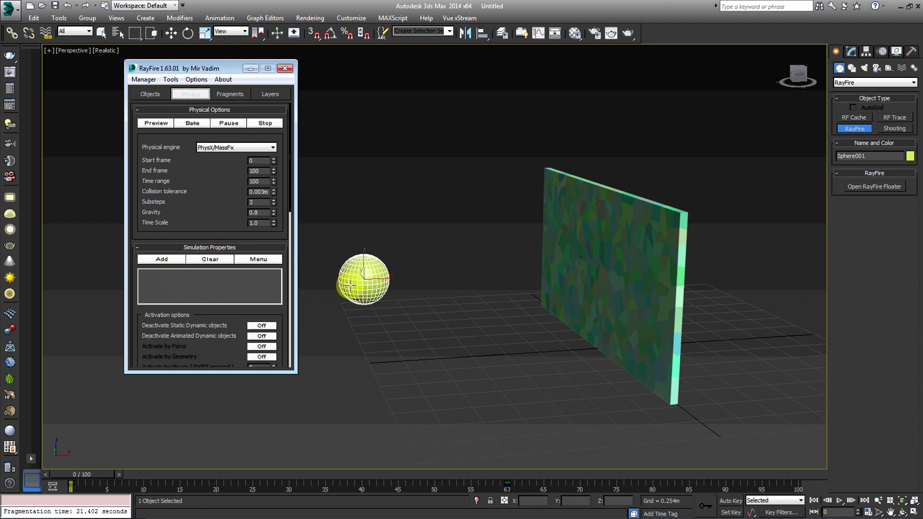
Add Sphere001 to Simulation Properties and set Deactivate Static and Animated Dynamic objects On
{"action": "left_click", "coordinate": [154, 259]}
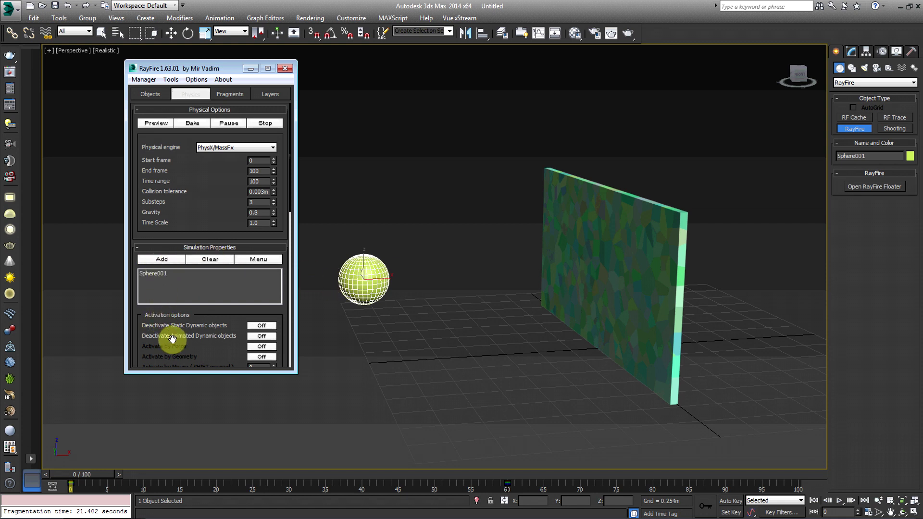
{"action": "left_click_drag", "start_coordinate": [172, 338], "coordinate": [181, 262]}
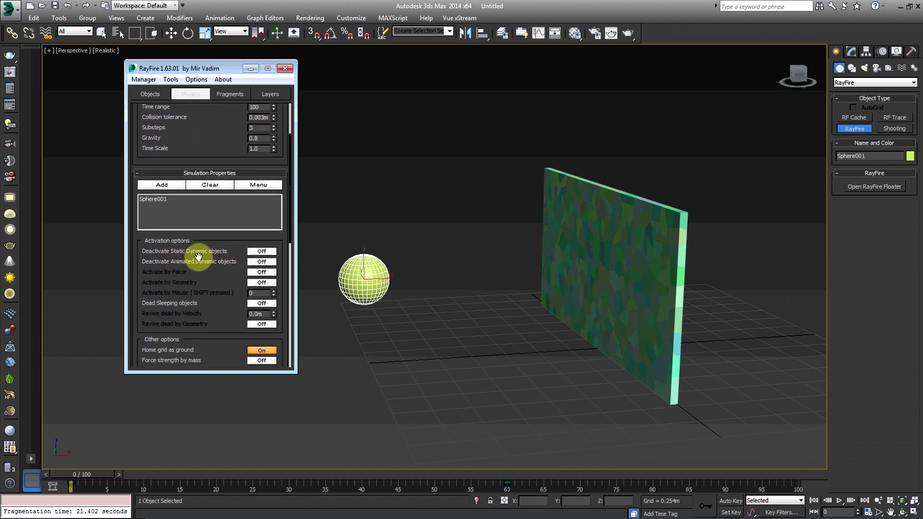
{"action": "left_click", "coordinate": [261, 252]}
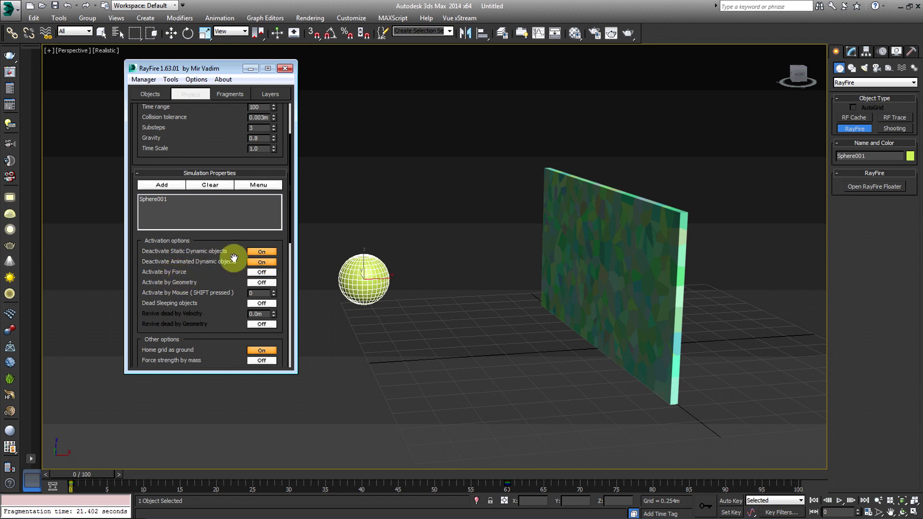
{"action": "middle_click_drag", "start_coordinate": [472, 266], "coordinate": [553, 230], "text": "alt"}
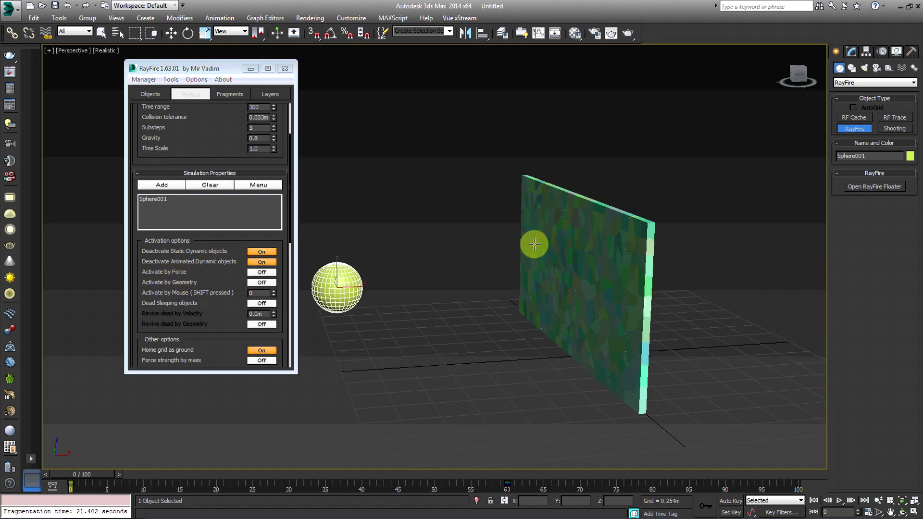
{"action": "left_click_drag", "start_coordinate": [158, 127], "coordinate": [158, 149]}
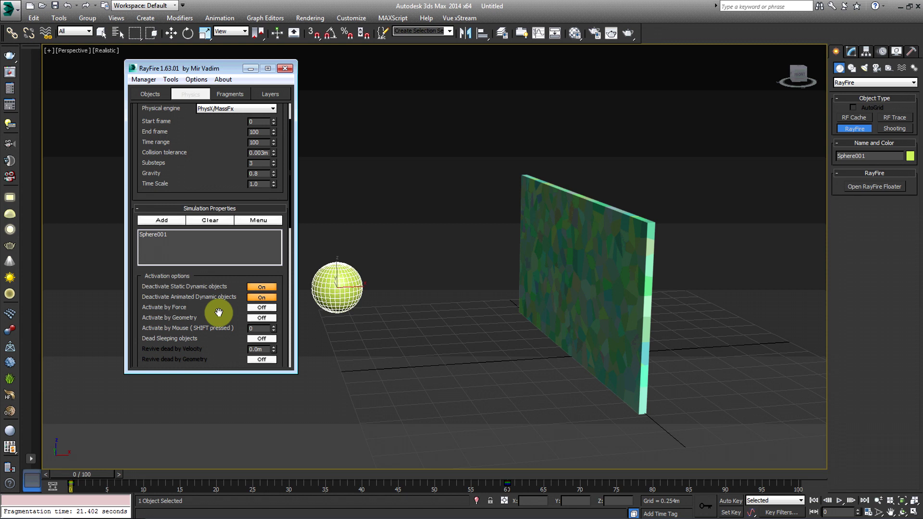
Set Activate by Geometry to On in RayFire's Physics tab
{"action": "left_click_drag", "start_coordinate": [164, 317], "coordinate": [166, 283]}
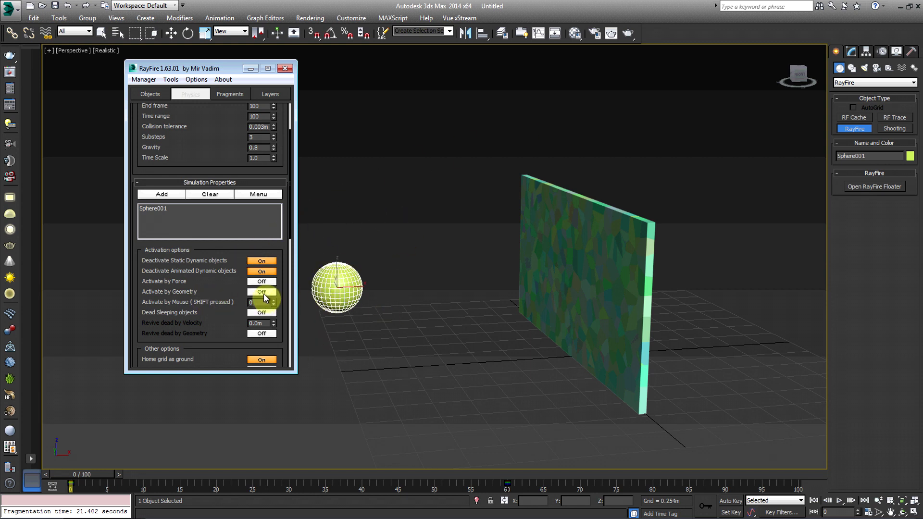
{"action": "mouse_move", "coordinate": [199, 320]}
{"action": "left_mouse_down"}
{"action": "mouse_move", "coordinate": [202, 294]}
{"action": "mouse_move", "coordinate": [208, 334]}
{"action": "left_mouse_up"}
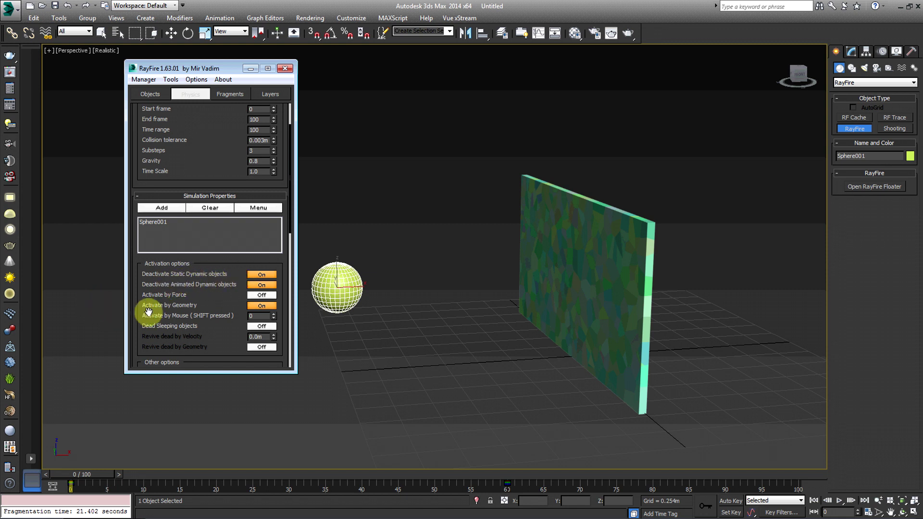
{"action": "scroll", "coordinate": [179, 297], "scroll_direction": "up", "scroll_amount": 3}
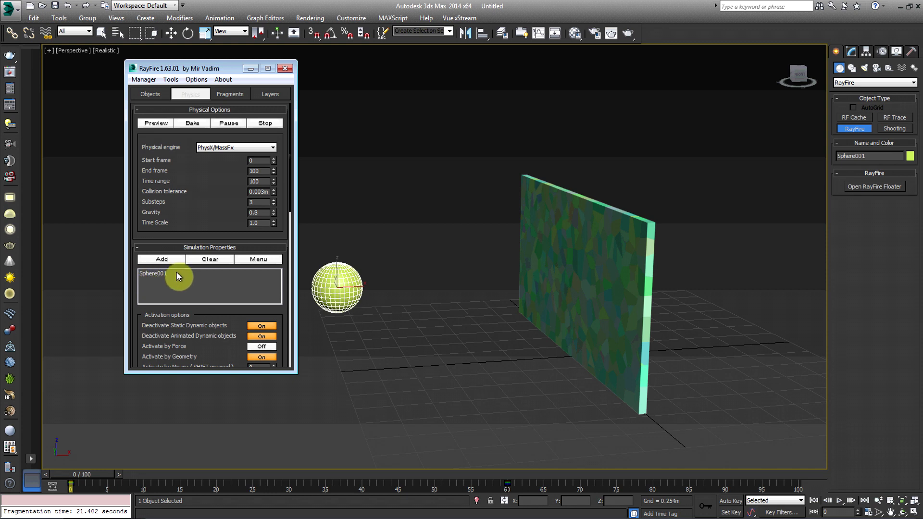
Check Sphere001's entries in the kinematic list and the Simulation Properties list
{"action": "left_click", "coordinate": [151, 93]}
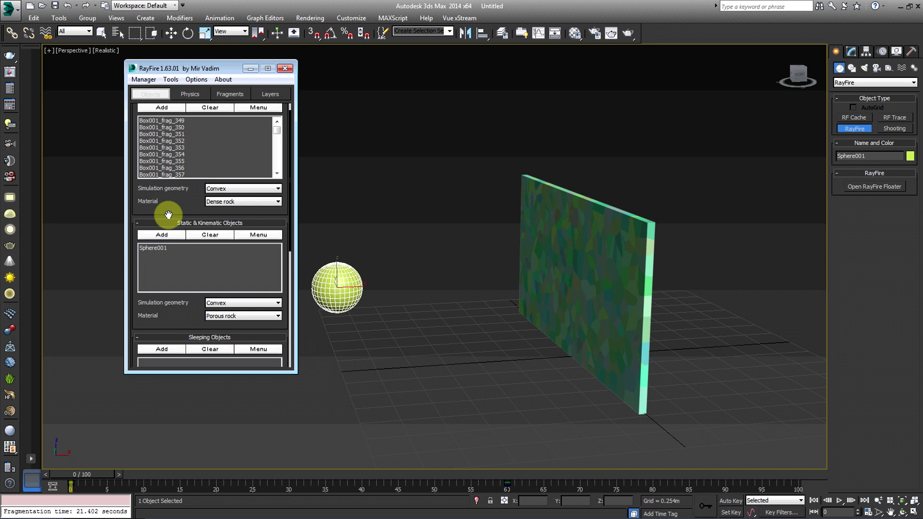
{"action": "left_click", "coordinate": [159, 248]}
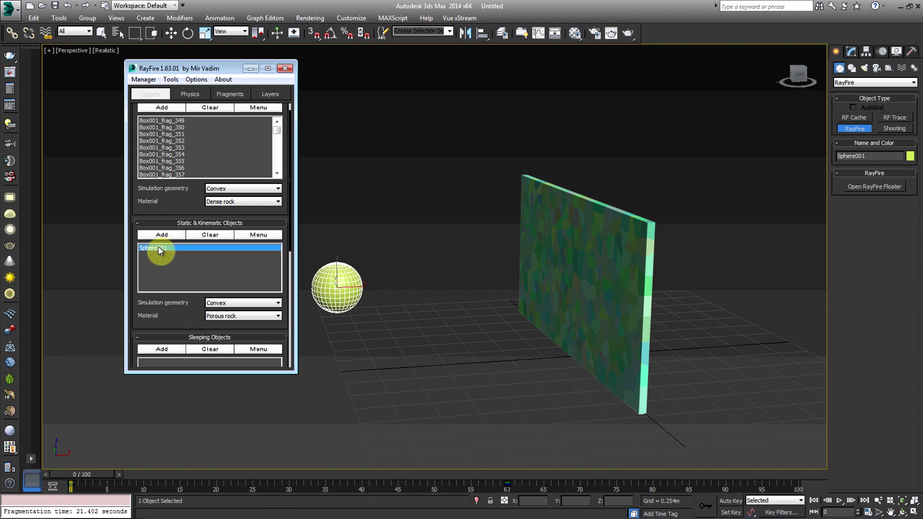
{"action": "left_click", "coordinate": [183, 95]}
{"action": "left_click", "coordinate": [142, 95]}
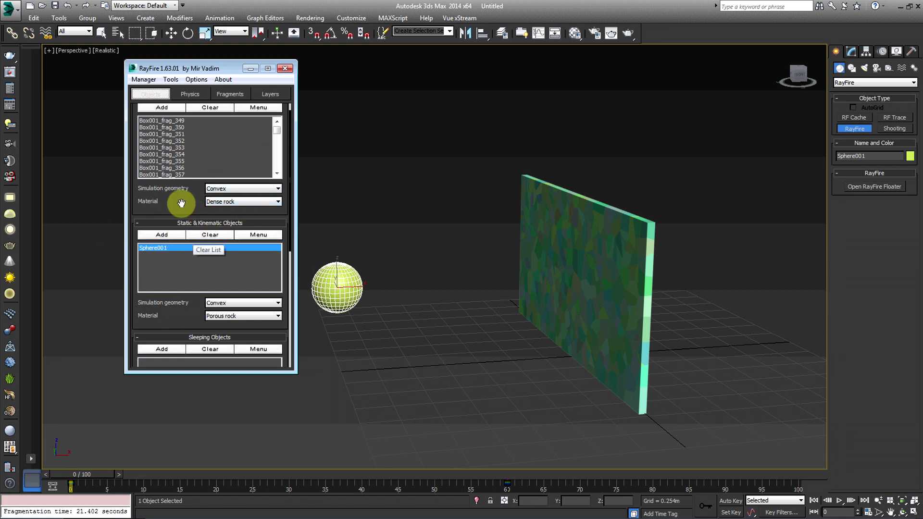
{"action": "left_click", "coordinate": [190, 94]}
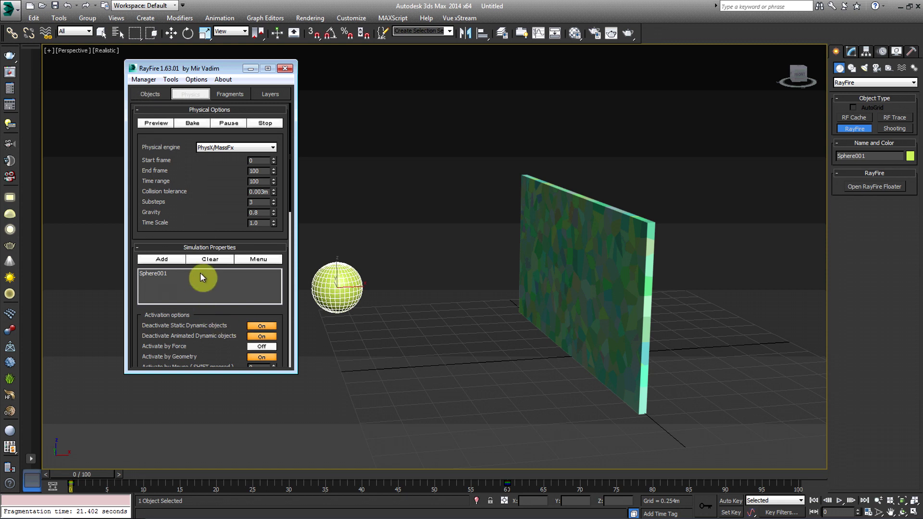
{"action": "left_click", "coordinate": [156, 272]}
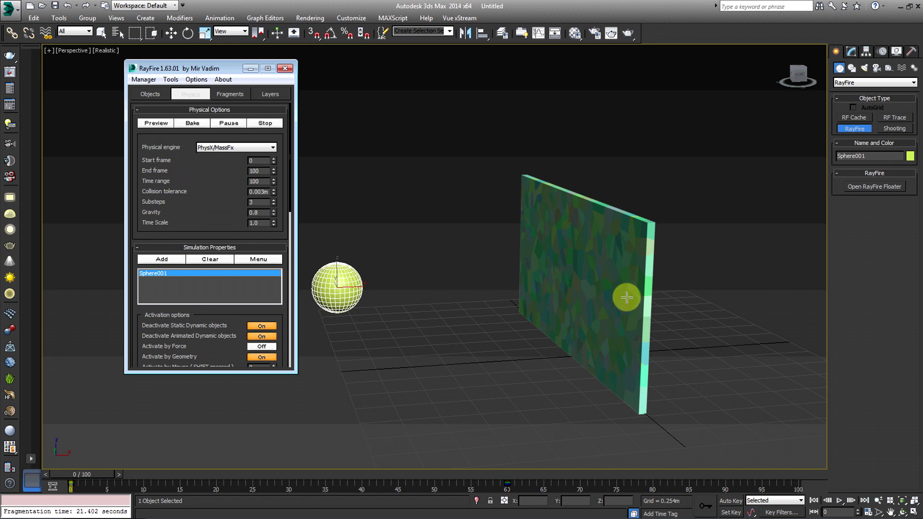
{"action": "middle_click_drag", "start_coordinate": [626, 294], "coordinate": [581, 291]}
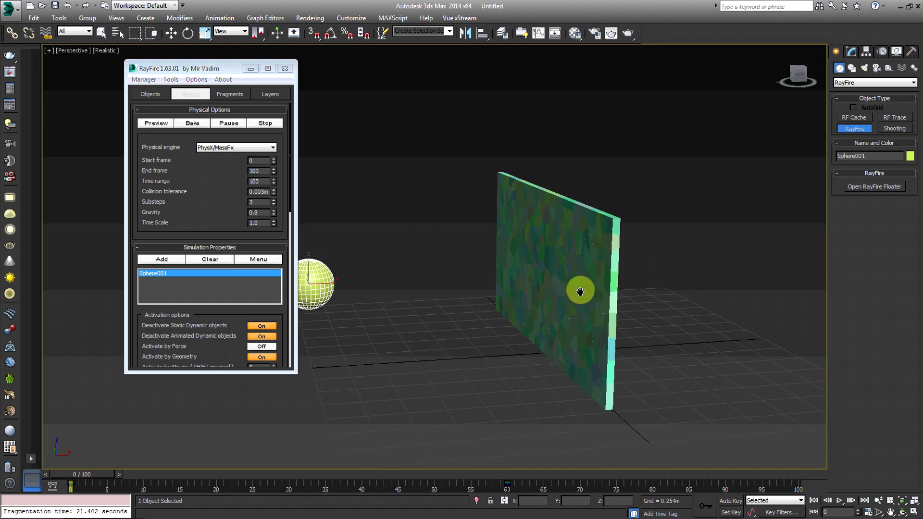
Preview the sphere smashing through the wall, then cancel and return to frame 1
{"action": "left_click", "coordinate": [164, 125]}
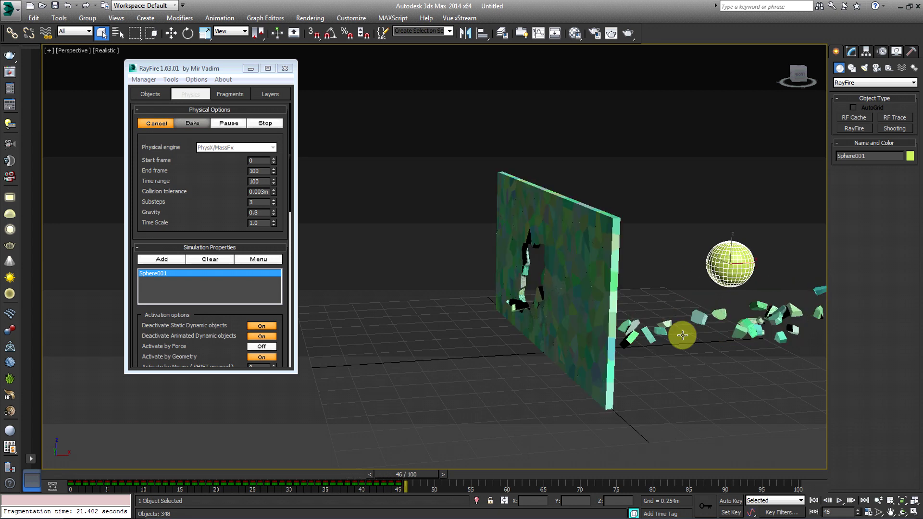
{"action": "left_click", "coordinate": [151, 123]}
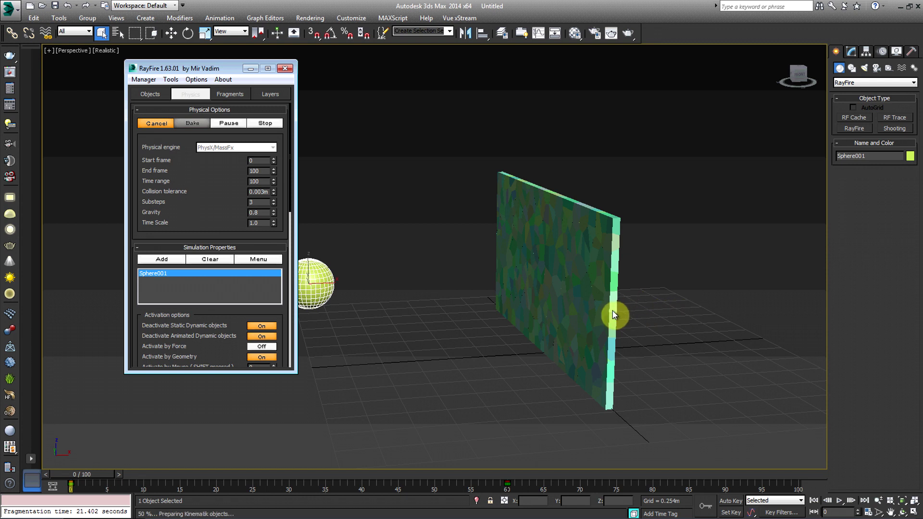
{"action": "left_click", "coordinate": [152, 123]}
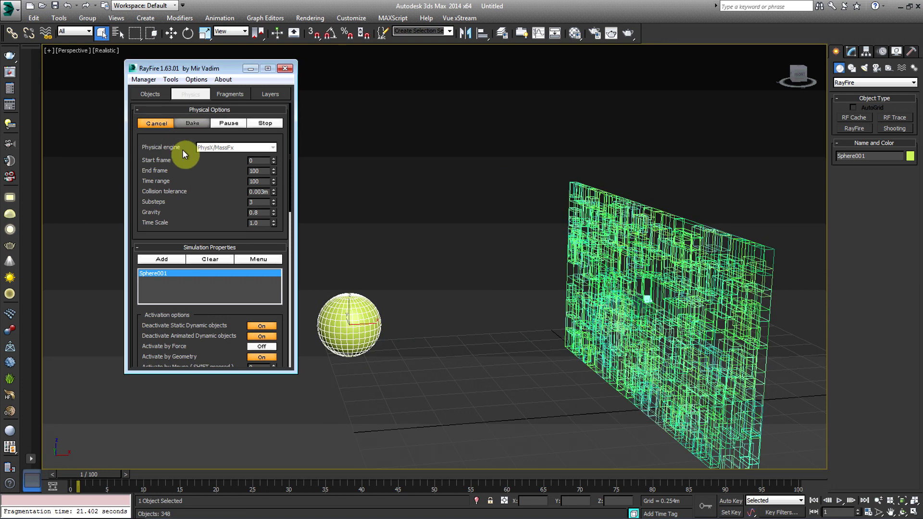
{"action": "key", "text": "Escape"}
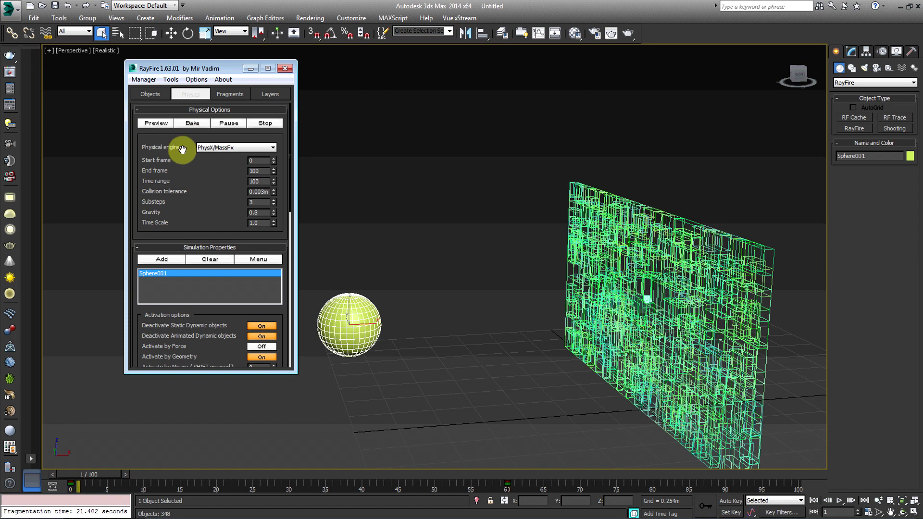
{"action": "middle_click_drag", "start_coordinate": [543, 248], "coordinate": [599, 244], "text": "alt"}
{"action": "scroll", "coordinate": [589, 252], "scroll_direction": "down", "scroll_amount": 6}
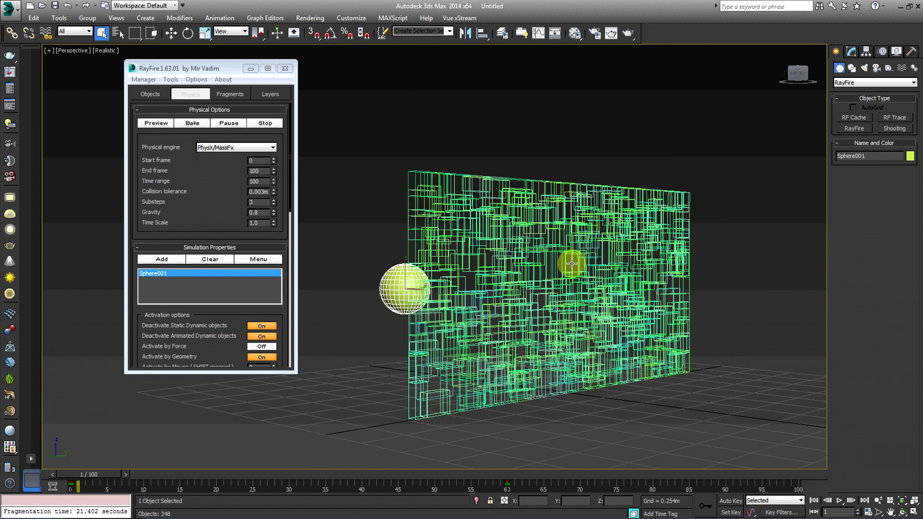
{"action": "middle_click_drag", "start_coordinate": [507, 272], "coordinate": [457, 278]}
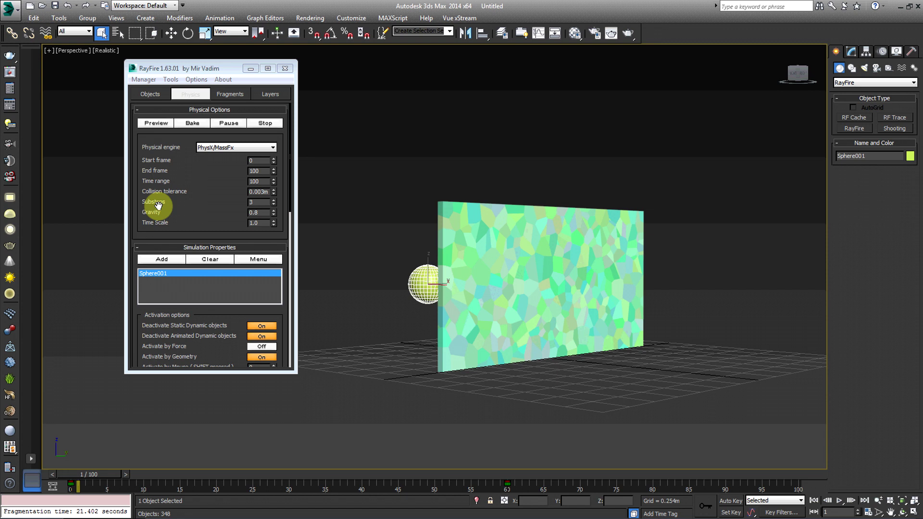
Edit the simulation Time Scale value, then rerun the preview as the sphere punches through
{"action": "left_click", "coordinate": [262, 224]}
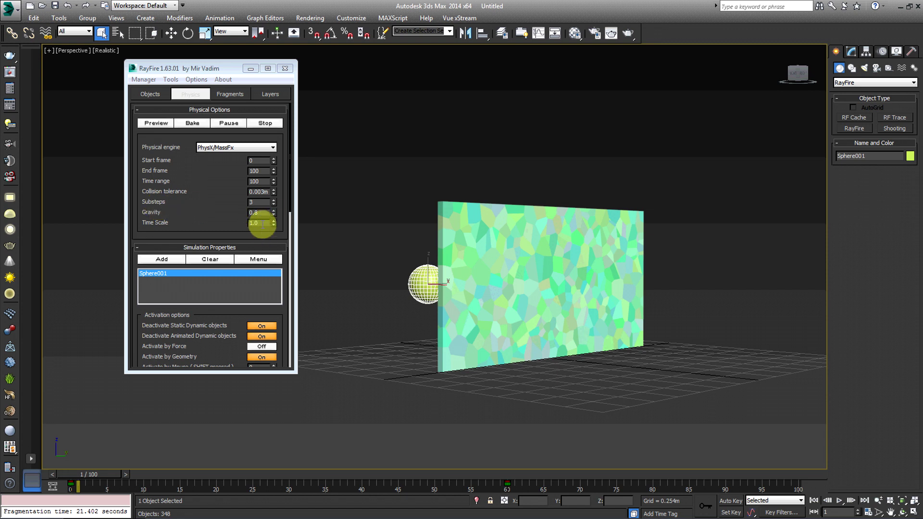
{"action": "left_click", "coordinate": [262, 223]}
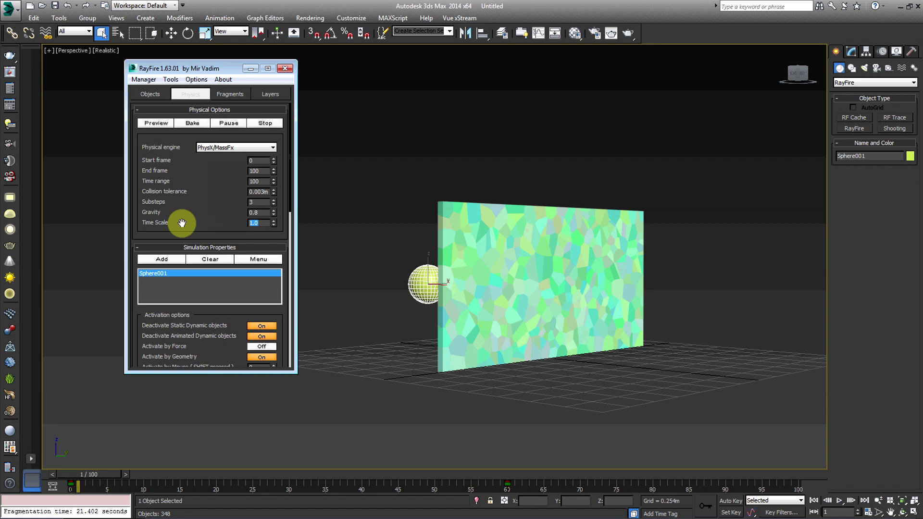
{"action": "type", "text": "3"}
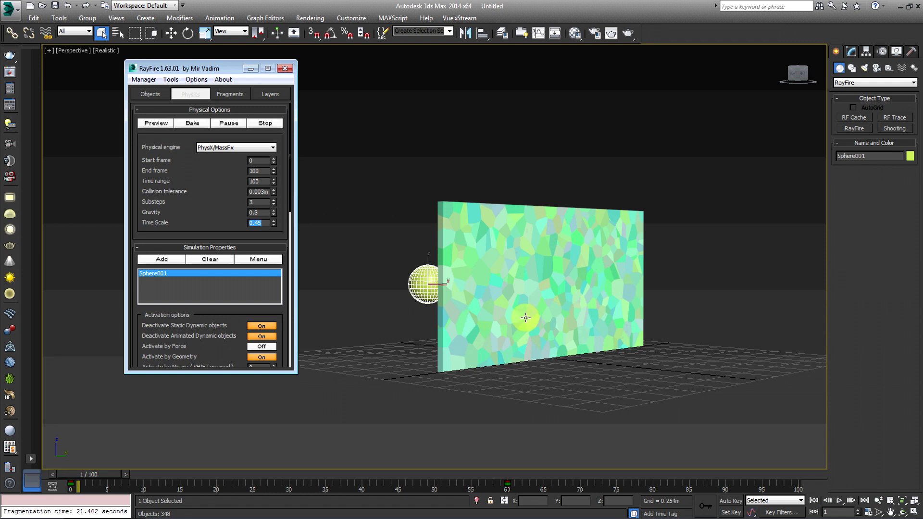
{"action": "mouse_move", "coordinate": [521, 319]}
{"action": "middle_mouse_down"}
{"action": "mouse_move", "coordinate": [494, 316]}
{"action": "mouse_move", "coordinate": [504, 309]}
{"action": "middle_mouse_up"}
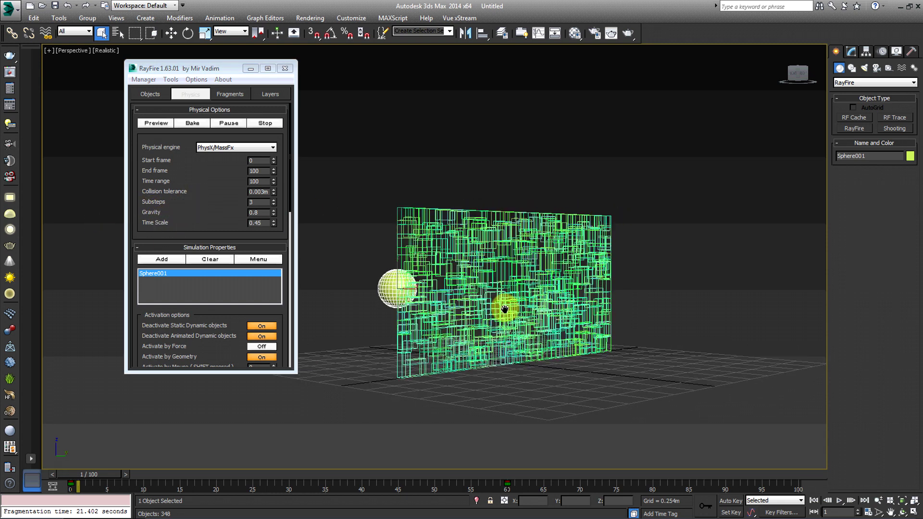
{"action": "left_click", "coordinate": [155, 123]}
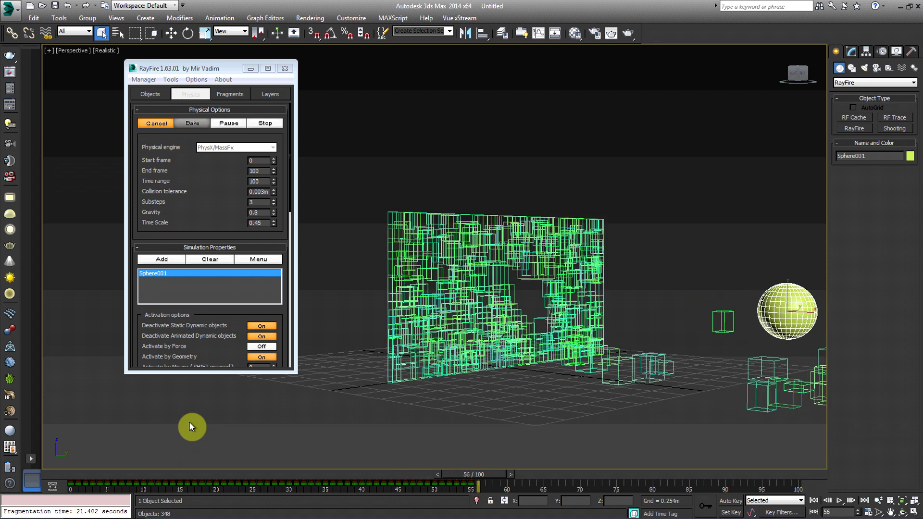
Cancel the preview, rewind the time slider, and bake the simulation through frame 100
{"action": "left_click", "coordinate": [151, 125]}
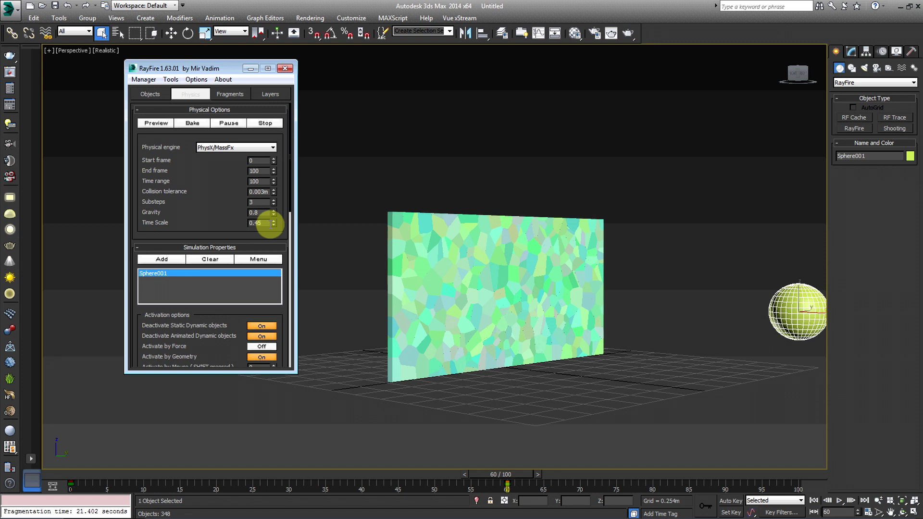
{"action": "left_click_drag", "start_coordinate": [517, 480], "coordinate": [3, 468]}
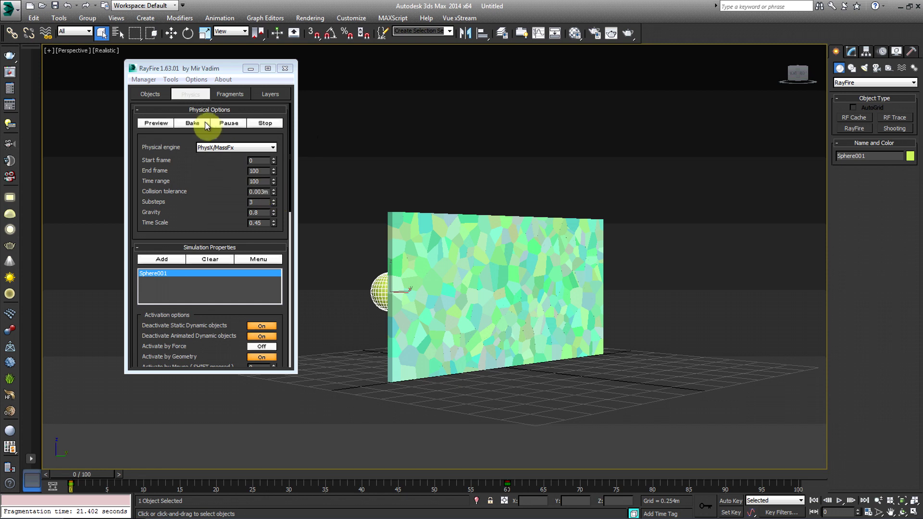
{"action": "left_click", "coordinate": [192, 123]}
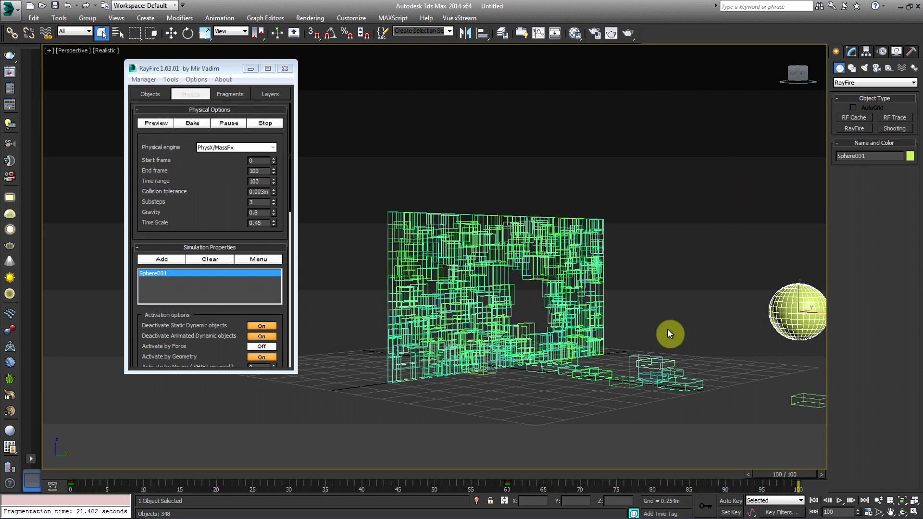
Rewind to the start, minimize RayFire, and play the baked animation in the perspective view
{"action": "middle_click_drag", "start_coordinate": [653, 325], "coordinate": [541, 313]}
{"action": "left_click_drag", "start_coordinate": [763, 478], "coordinate": [90, 460]}
{"action": "left_click", "coordinate": [250, 68]}
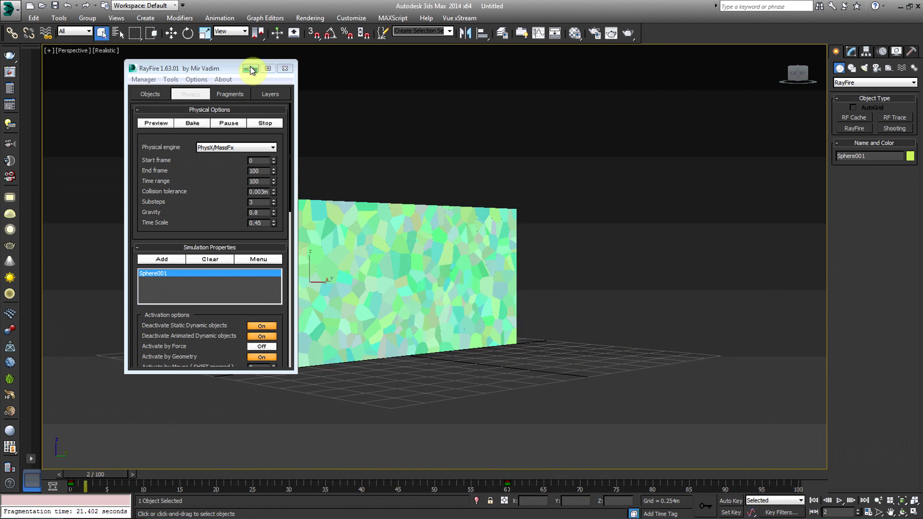
{"action": "middle_click_drag", "start_coordinate": [404, 307], "coordinate": [500, 323], "text": "alt"}
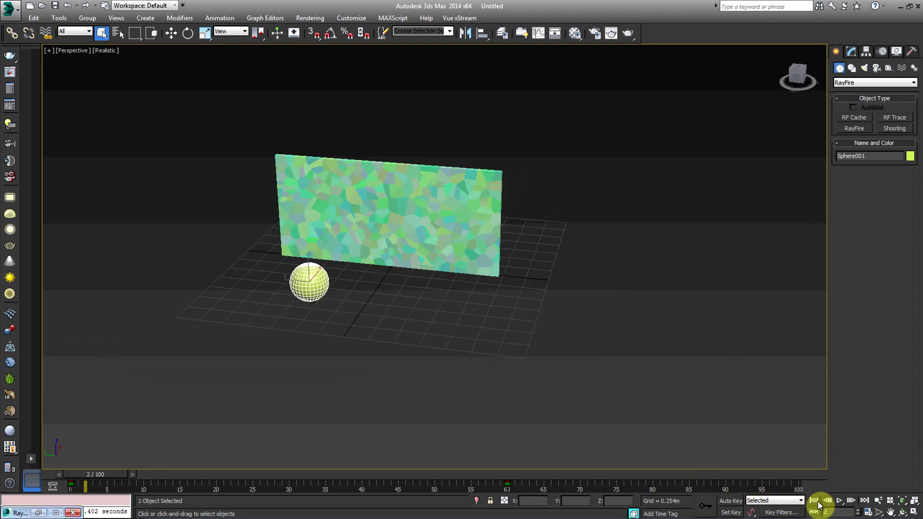
{"action": "left_click", "coordinate": [839, 501]}
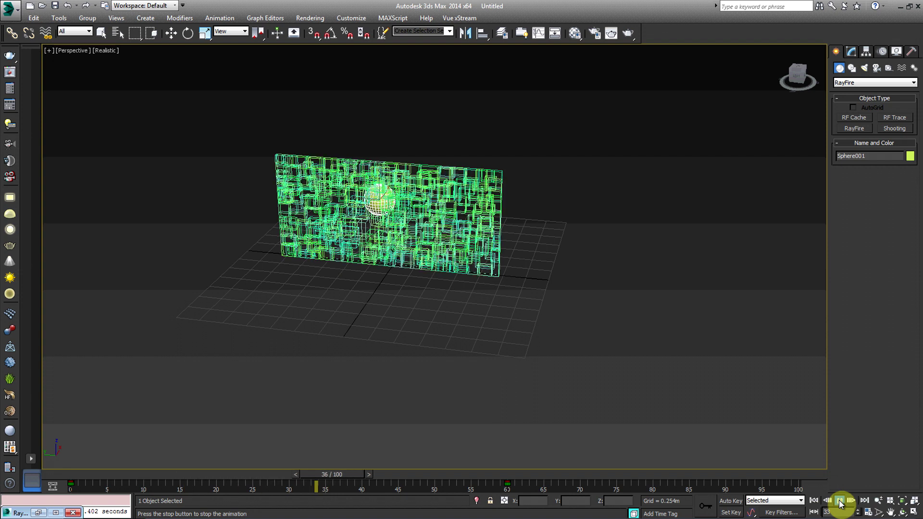
Move in toward the wall and scrub between frames 45 and 29 to inspect the impact
{"action": "middle_click_drag", "start_coordinate": [595, 301], "coordinate": [507, 299], "text": "alt"}
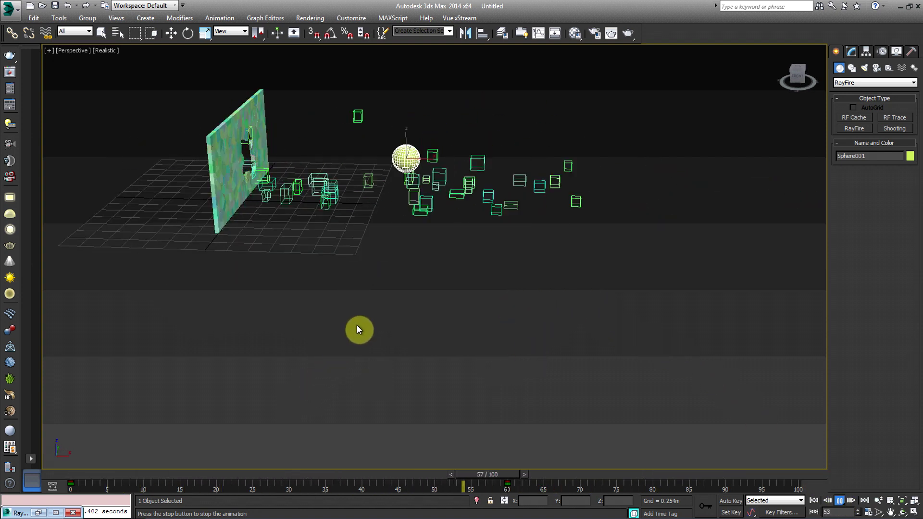
{"action": "middle_click_drag", "start_coordinate": [445, 325], "coordinate": [363, 313], "text": "alt"}
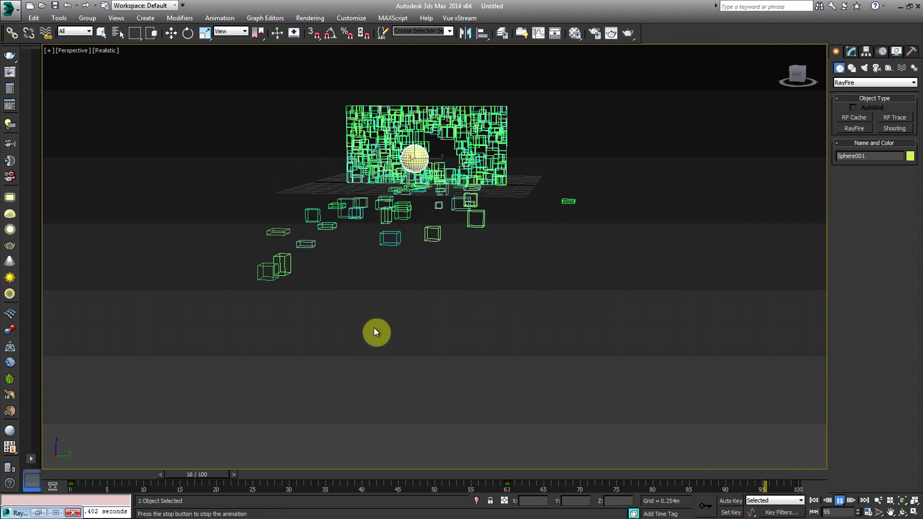
{"action": "middle_click_drag", "start_coordinate": [392, 253], "coordinate": [397, 296]}
{"action": "scroll", "coordinate": [400, 292], "scroll_direction": "up", "scroll_amount": 2}
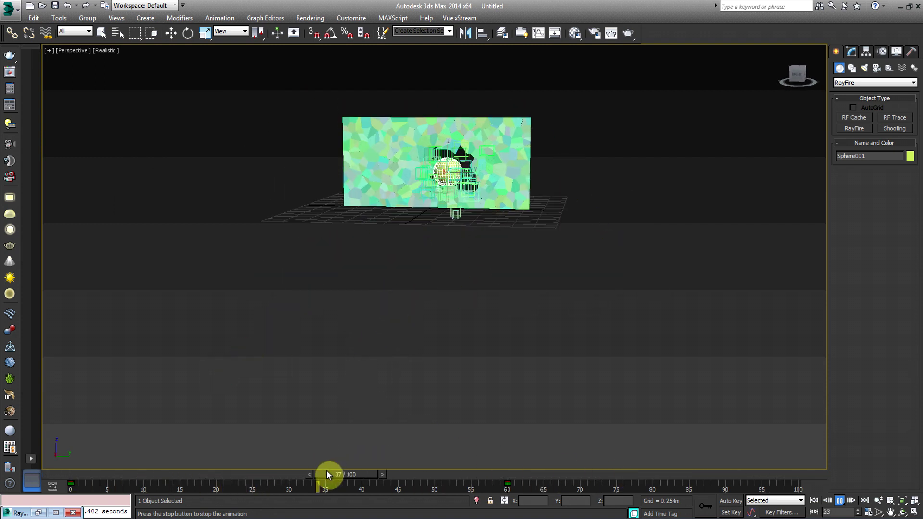
{"action": "left_click_drag", "start_coordinate": [328, 477], "coordinate": [285, 475]}
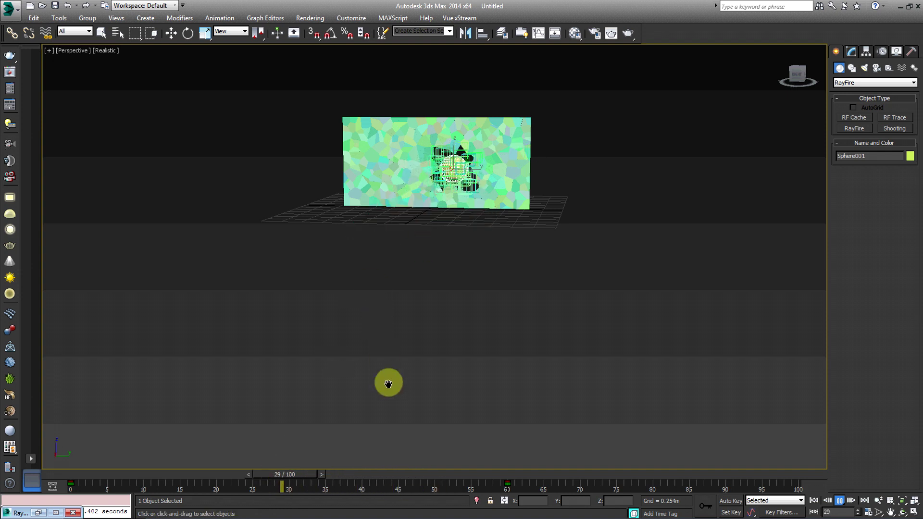
{"action": "middle_click_drag", "start_coordinate": [472, 176], "coordinate": [488, 223]}
{"action": "scroll", "coordinate": [489, 223], "scroll_direction": "up", "scroll_amount": 2}
{"action": "middle_click_drag", "start_coordinate": [500, 191], "coordinate": [511, 235]}
{"action": "scroll", "coordinate": [511, 235], "scroll_direction": "up", "scroll_amount": 1}
{"action": "scroll", "coordinate": [509, 225], "scroll_direction": "up", "scroll_amount": 1}
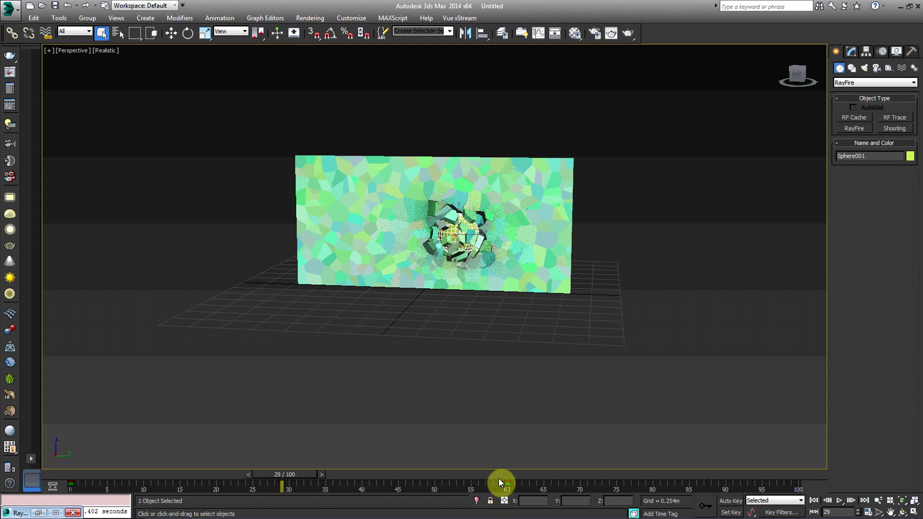
Scrub from frame 0 through frames 25–45 to watch the sphere break the wall's centre
{"action": "left_click_drag", "start_coordinate": [295, 474], "coordinate": [8, 507]}
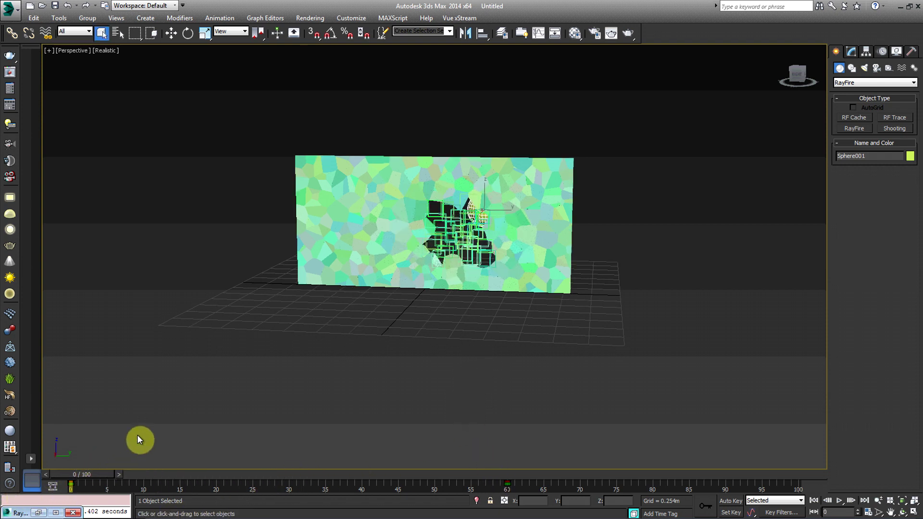
{"action": "left_click_drag", "start_coordinate": [99, 475], "coordinate": [194, 477]}
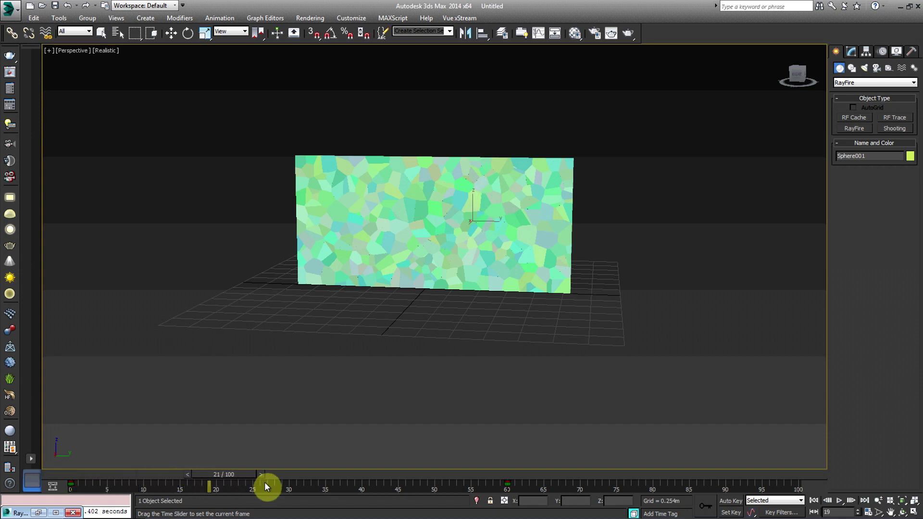
{"action": "left_click_drag", "start_coordinate": [269, 482], "coordinate": [57, 497]}
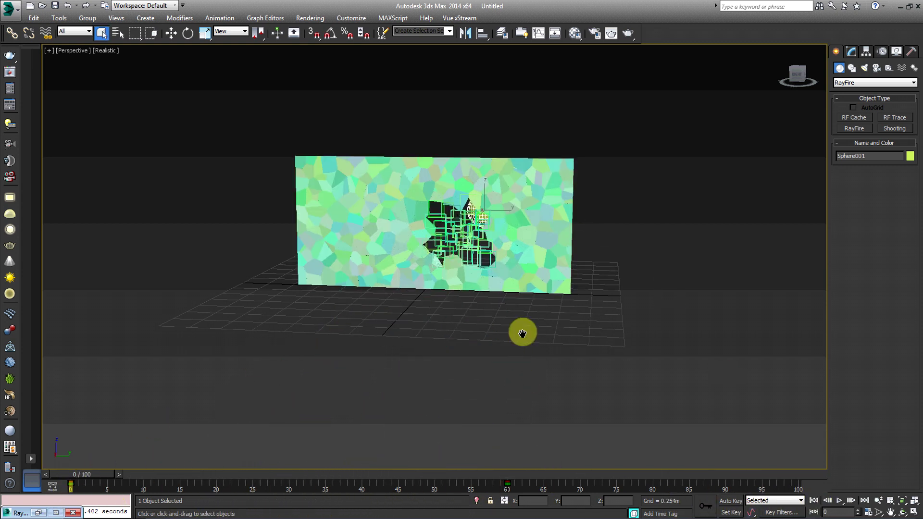
{"action": "middle_click_drag", "start_coordinate": [524, 335], "coordinate": [539, 399]}
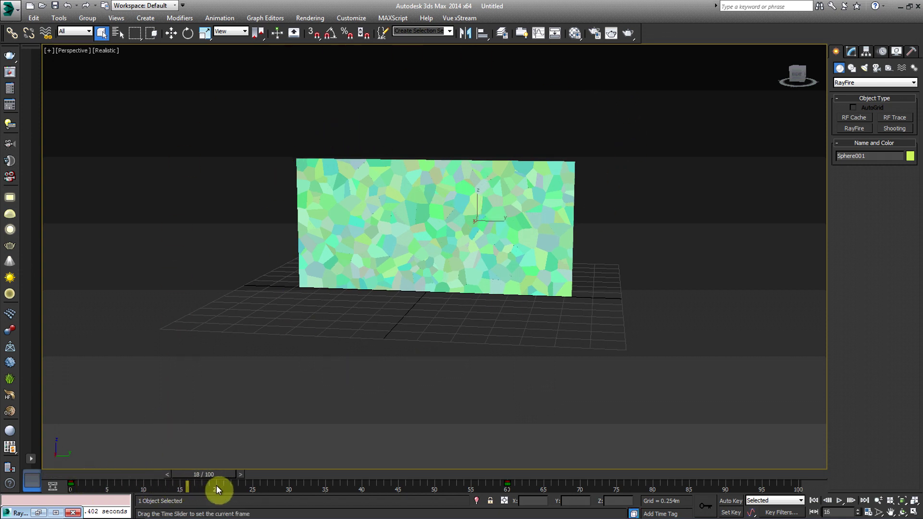
{"action": "left_click_drag", "start_coordinate": [264, 499], "coordinate": [194, 512]}
{"action": "middle_click_drag", "start_coordinate": [494, 338], "coordinate": [373, 330], "text": "alt"}
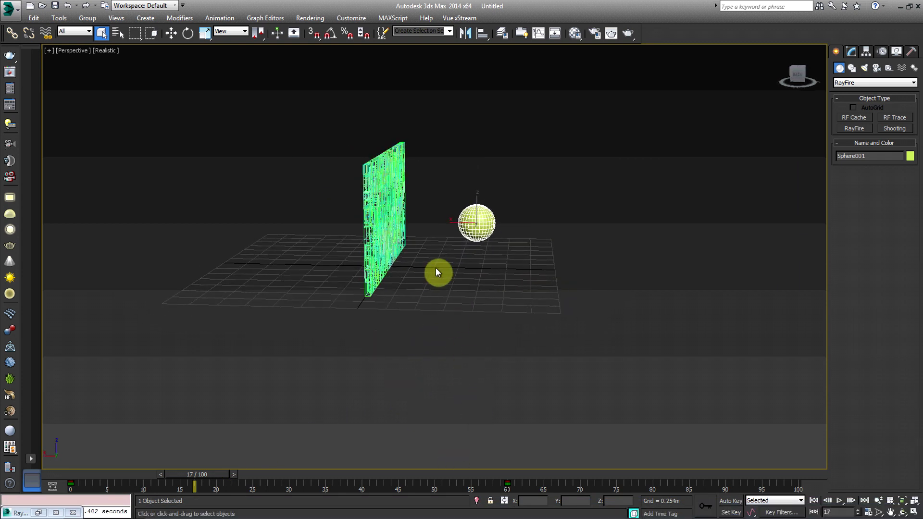
{"action": "left_click", "coordinate": [39, 512]}
{"action": "left_click", "coordinate": [152, 94]}
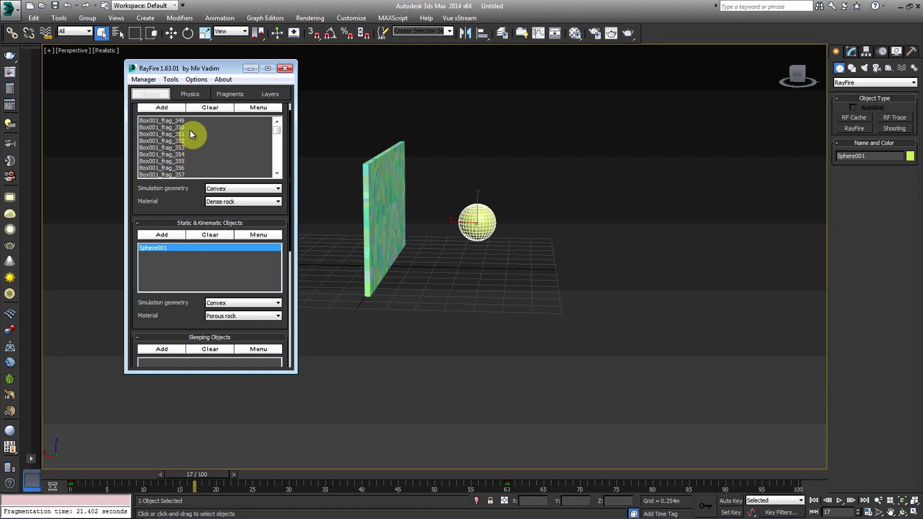
{"action": "left_click", "coordinate": [192, 94]}
{"action": "left_click_drag", "start_coordinate": [189, 212], "coordinate": [186, 145]}
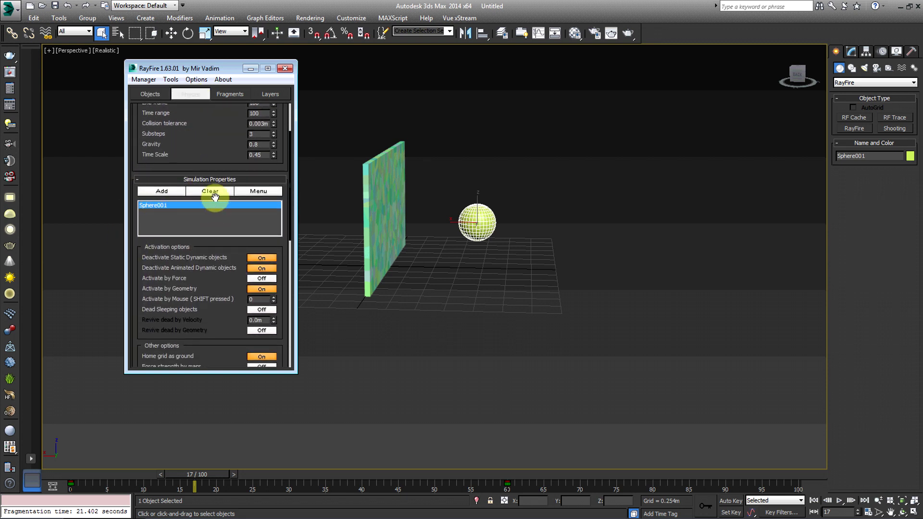
{"action": "left_click_drag", "start_coordinate": [171, 279], "coordinate": [179, 259]}
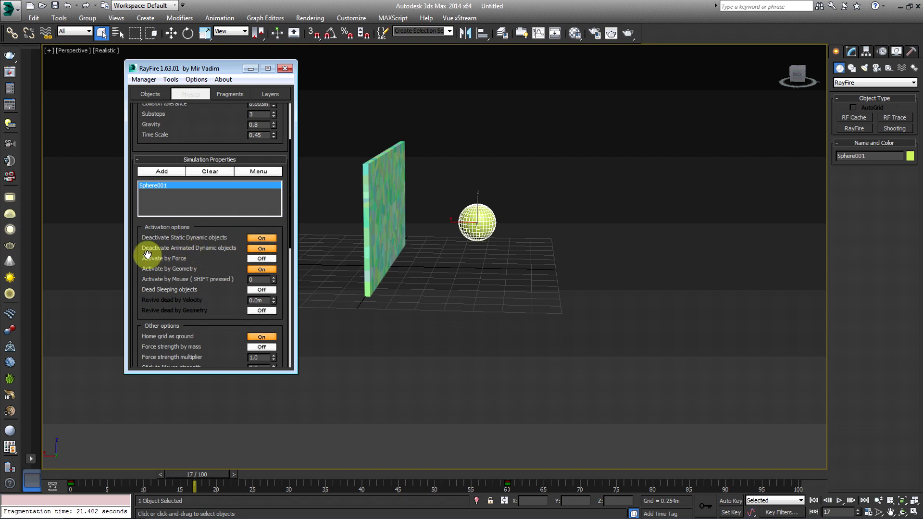
{"action": "left_click_drag", "start_coordinate": [161, 255], "coordinate": [192, 287]}
{"action": "scroll", "coordinate": [191, 284], "scroll_direction": "down", "scroll_amount": 5}
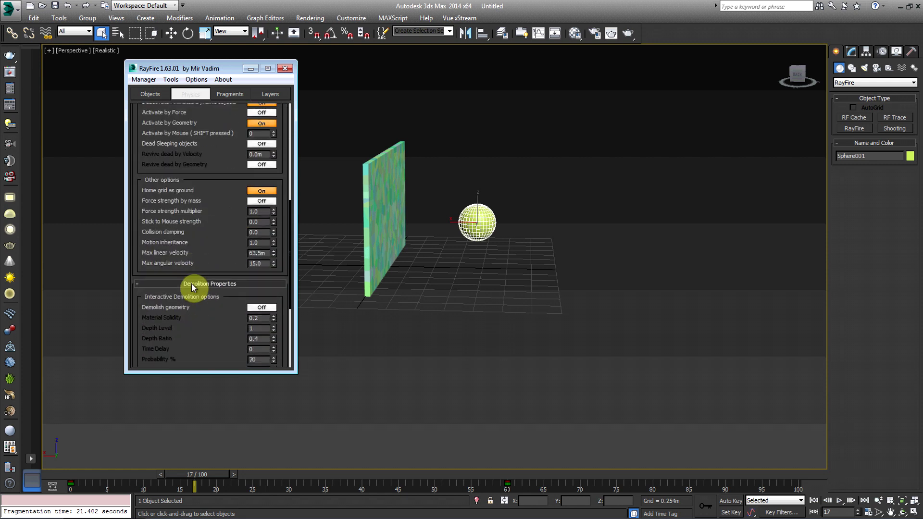
{"action": "scroll", "coordinate": [191, 283], "scroll_direction": "up", "scroll_amount": 5}
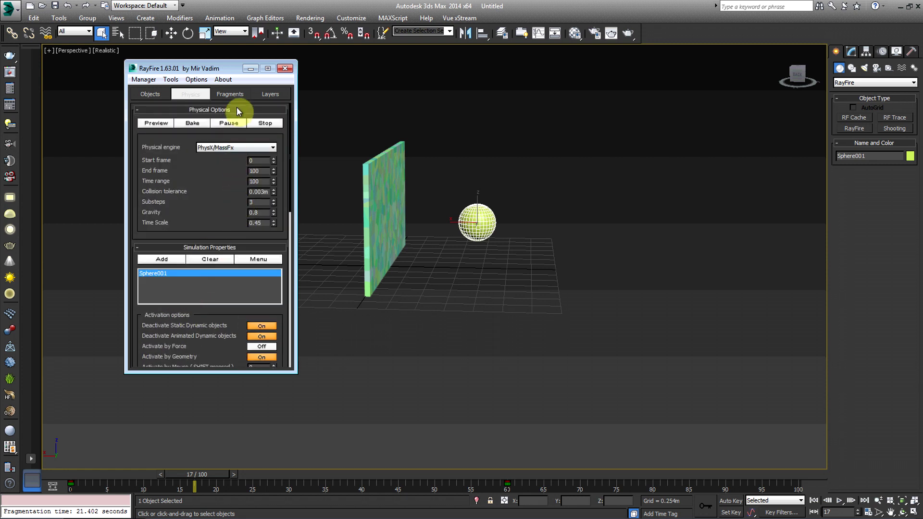
{"action": "left_click", "coordinate": [231, 94]}
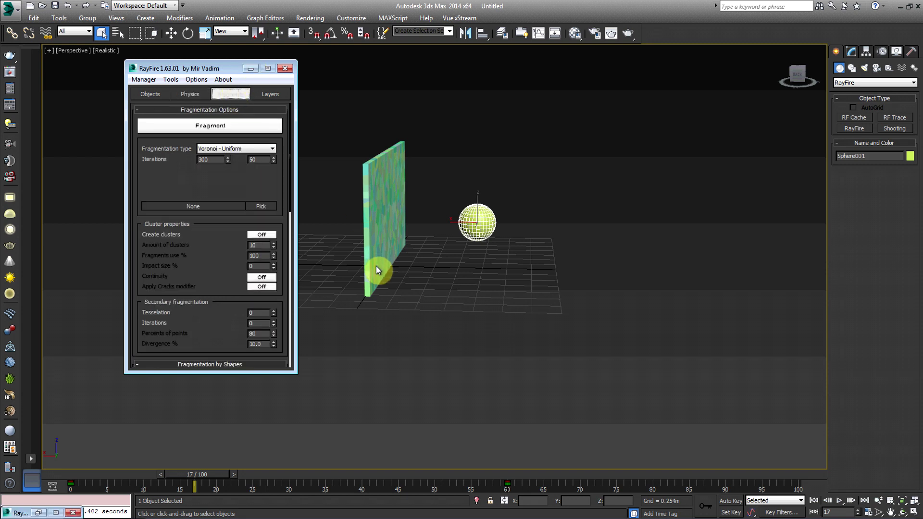
{"action": "left_click", "coordinate": [302, 256]}
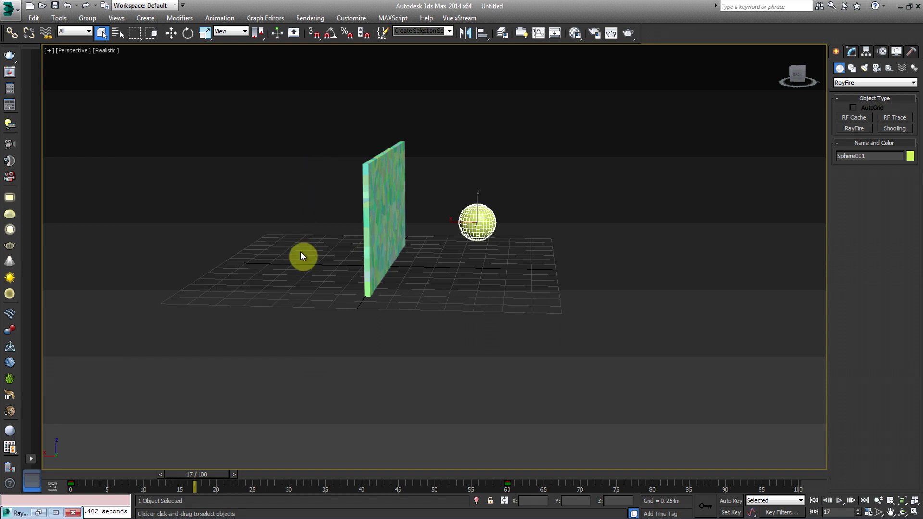